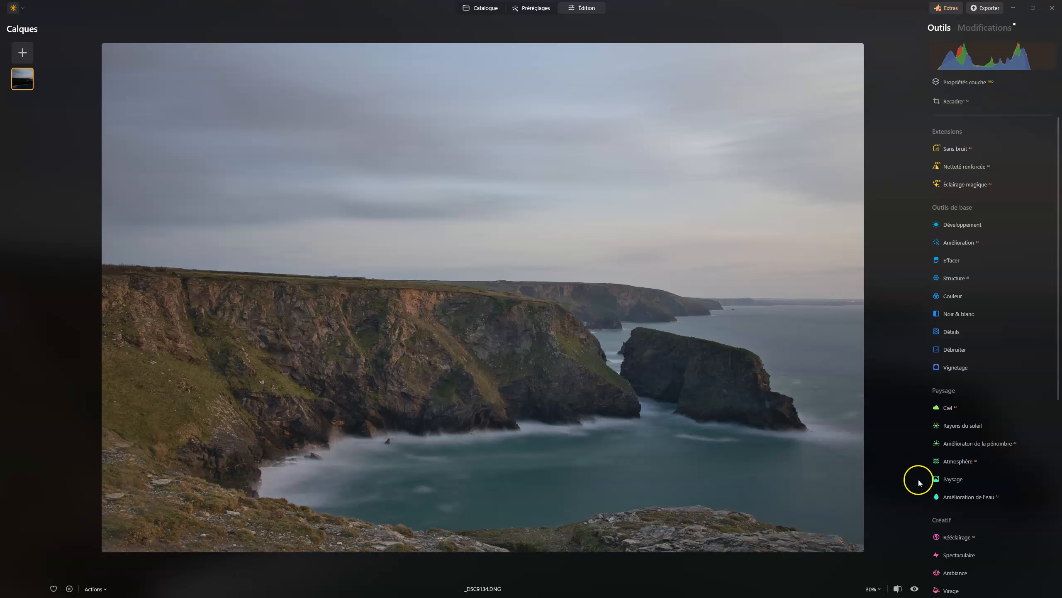
- Open the settings of the Amélioration de la pénombre tool among the landscape tools
left_click(989, 447)
scroll(989, 447, "down", 4)
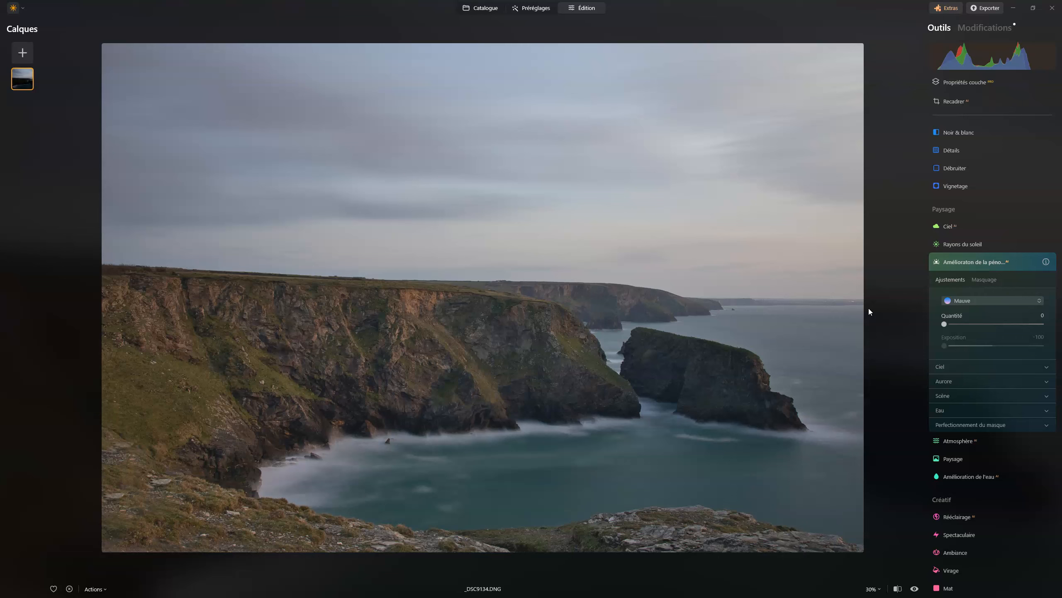
left_click(962, 246)
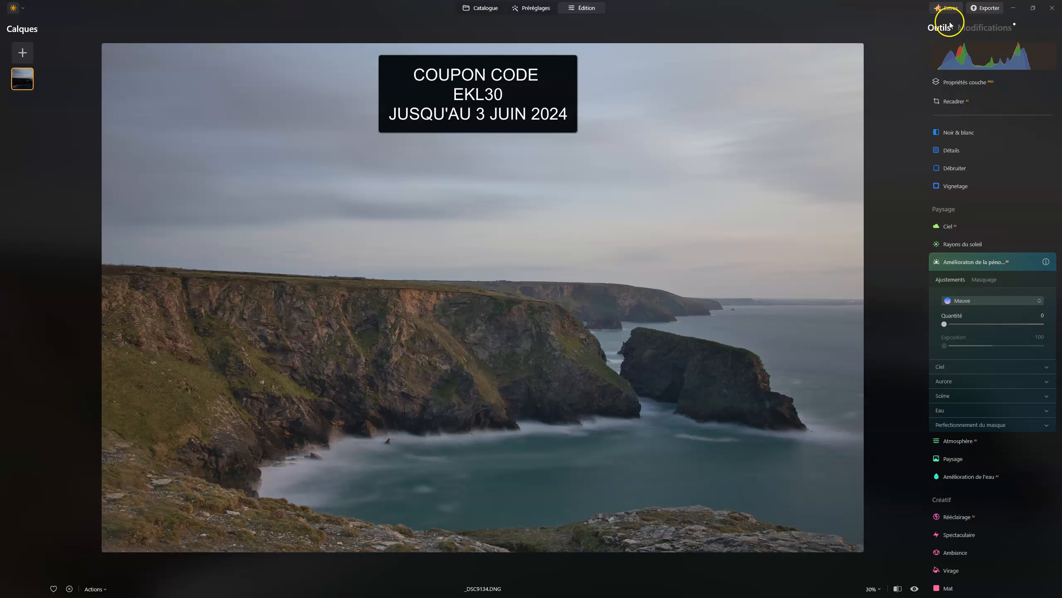
- Browse the presets offered in the Extras marketplace, and close the marketplace
left_click(946, 8)
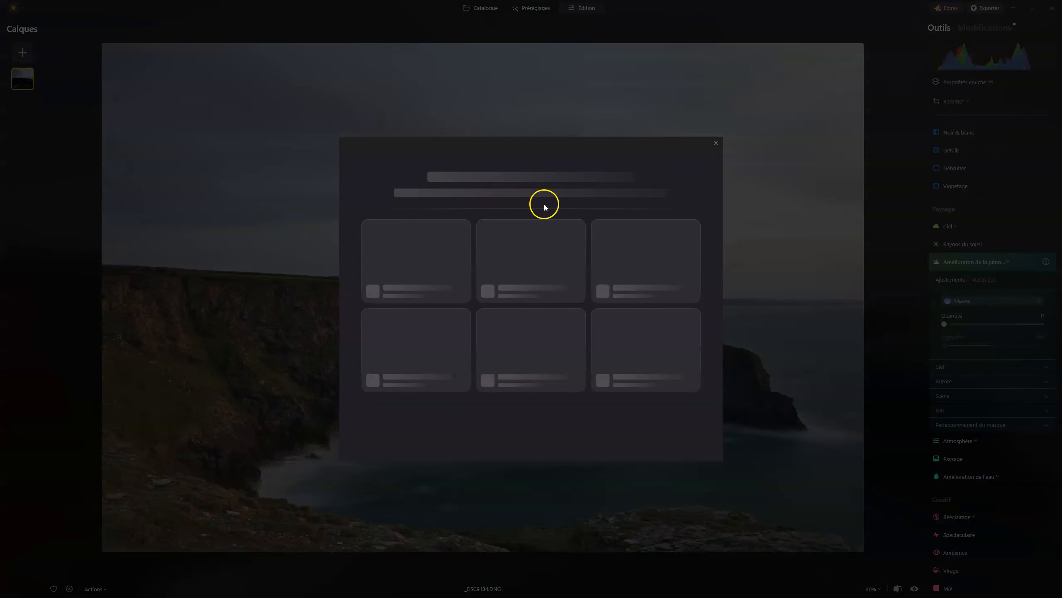
scroll(456, 383, "down", 1)
mouse_move(515, 442)
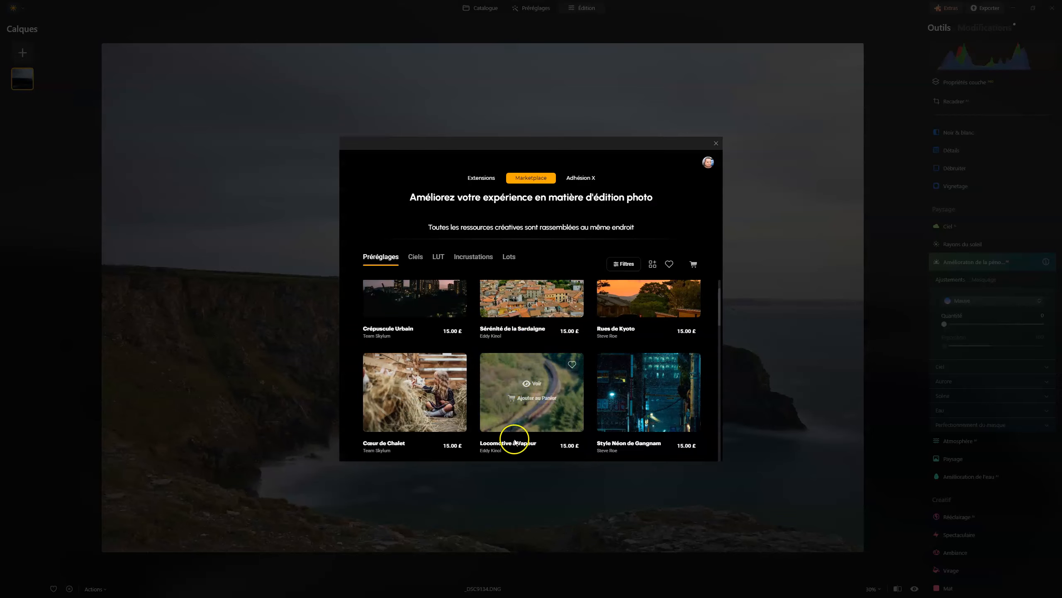
scroll(515, 442, "down", 5)
scroll(518, 413, "down", 2)
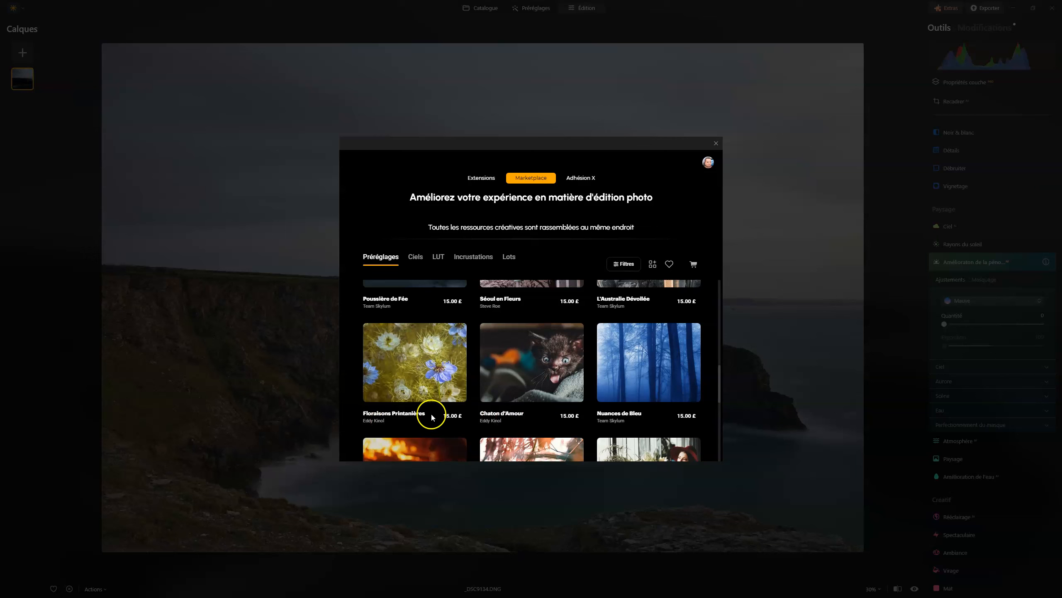
scroll(439, 408, "down", 3)
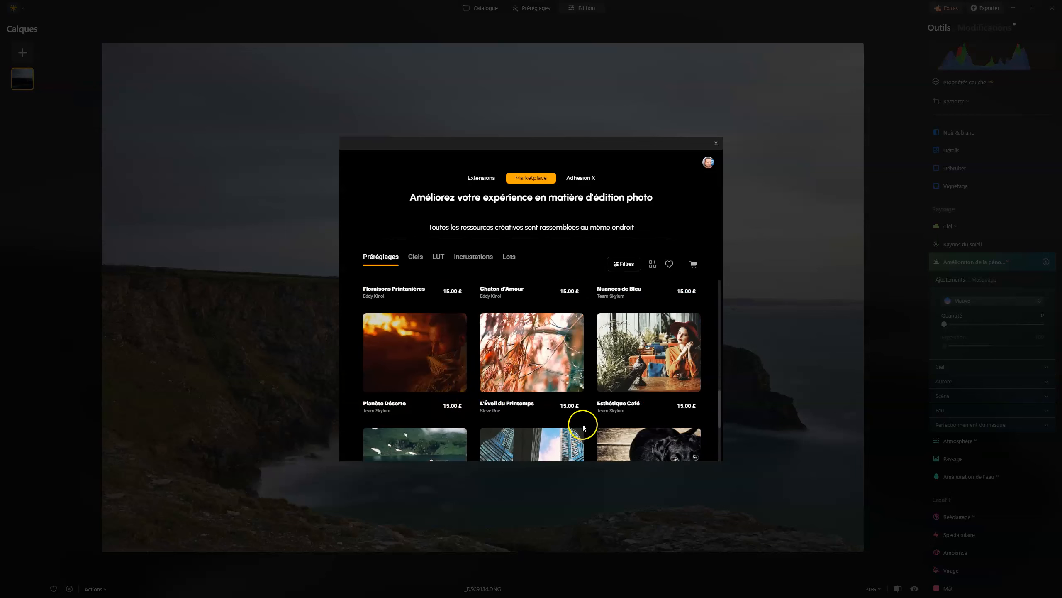
scroll(584, 427, "down", 3)
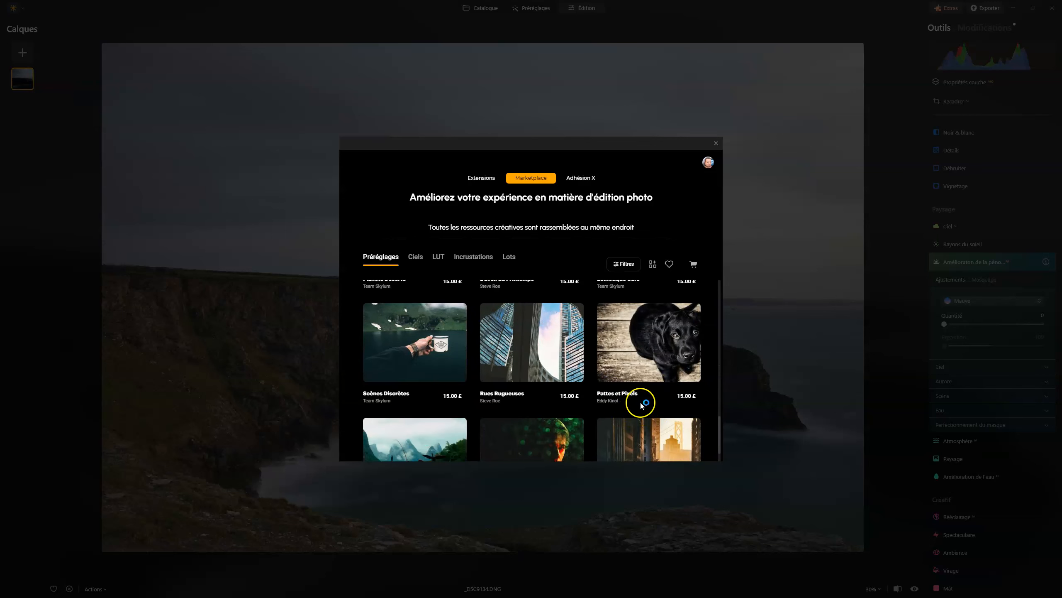
scroll(687, 356, "down", 1)
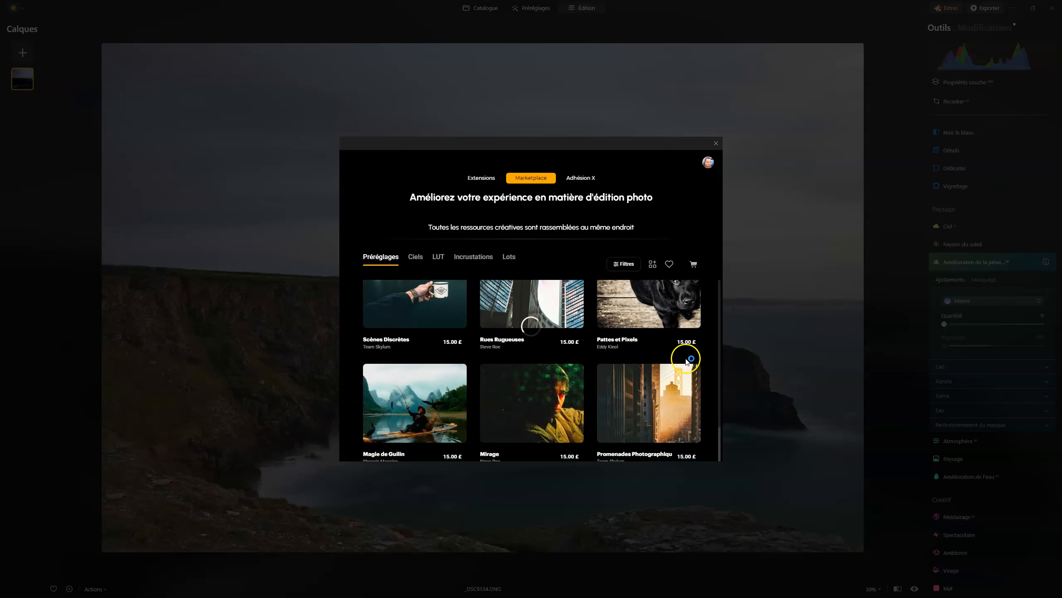
scroll(690, 359, "down", 2)
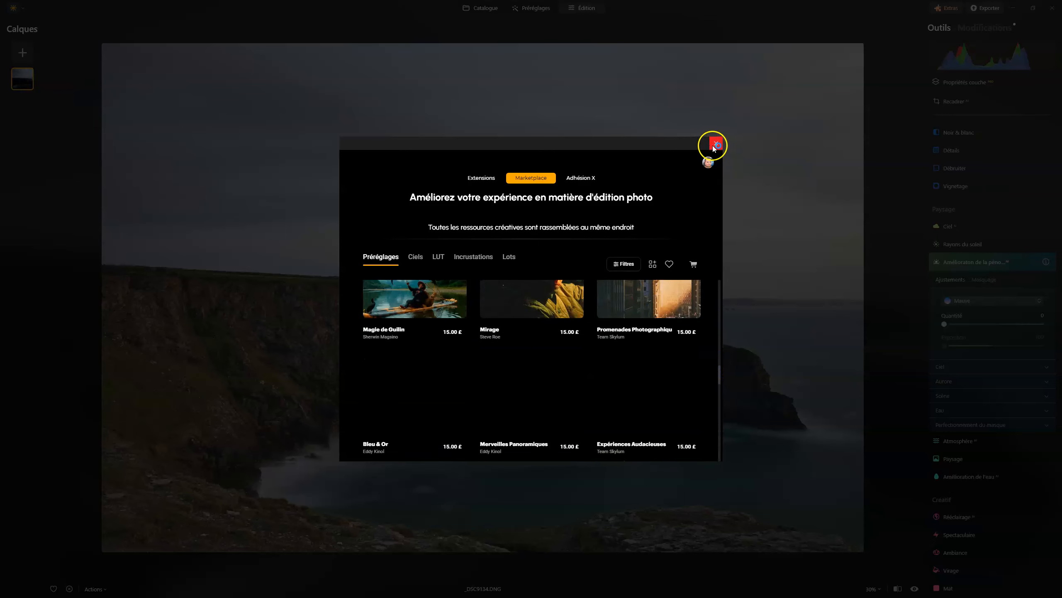
left_click(713, 146)
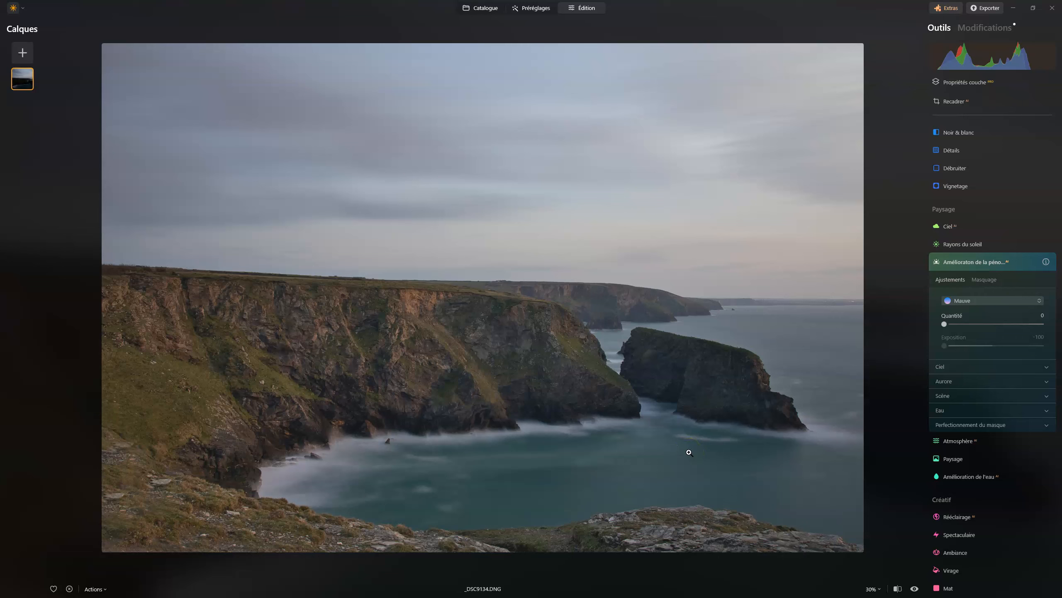
left_click(689, 425)
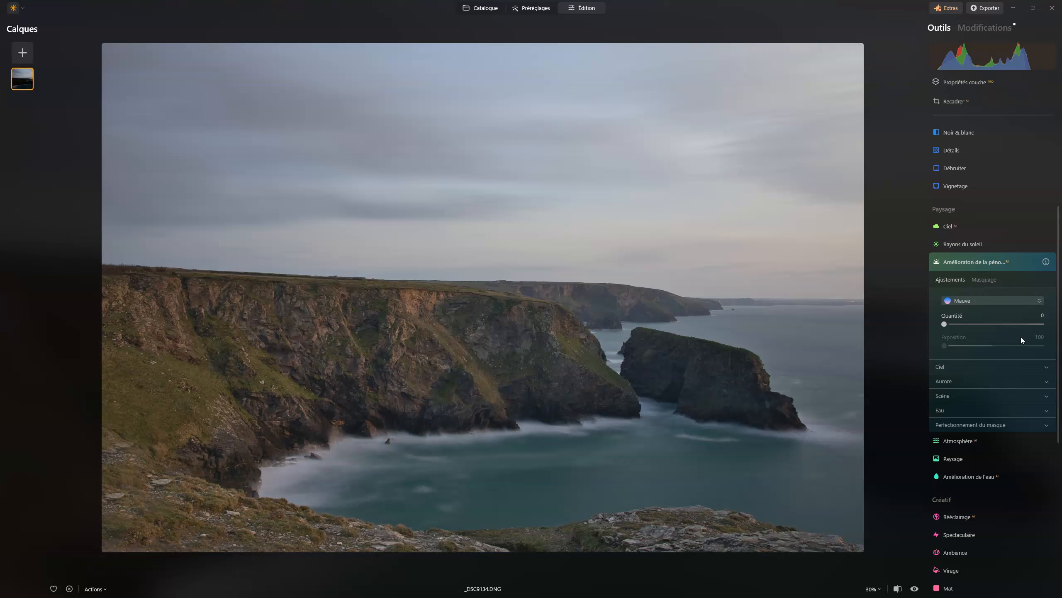
- Expand the Ciel, Aurore, Scène, Eau and Perfectionnement du masque sections of the Amélioration de la pénombre tool
left_click(1016, 317)
left_click(949, 366)
scroll(951, 365, "down", 1)
left_click(949, 385)
scroll(948, 383, "down", 2)
left_click(948, 419)
scroll(958, 433, "down", 2)
left_click(953, 427)
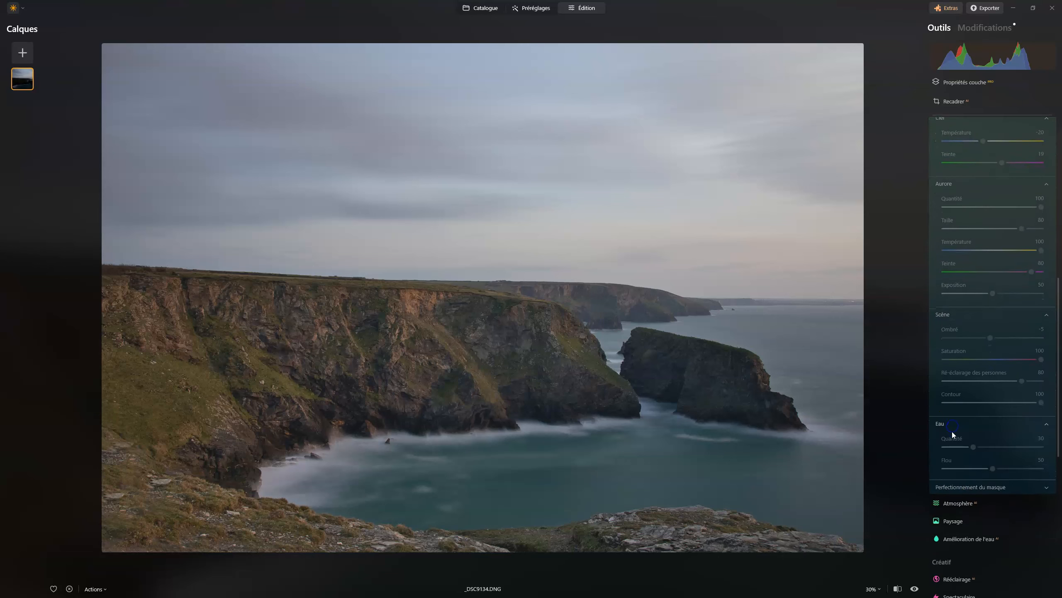
left_click(971, 490)
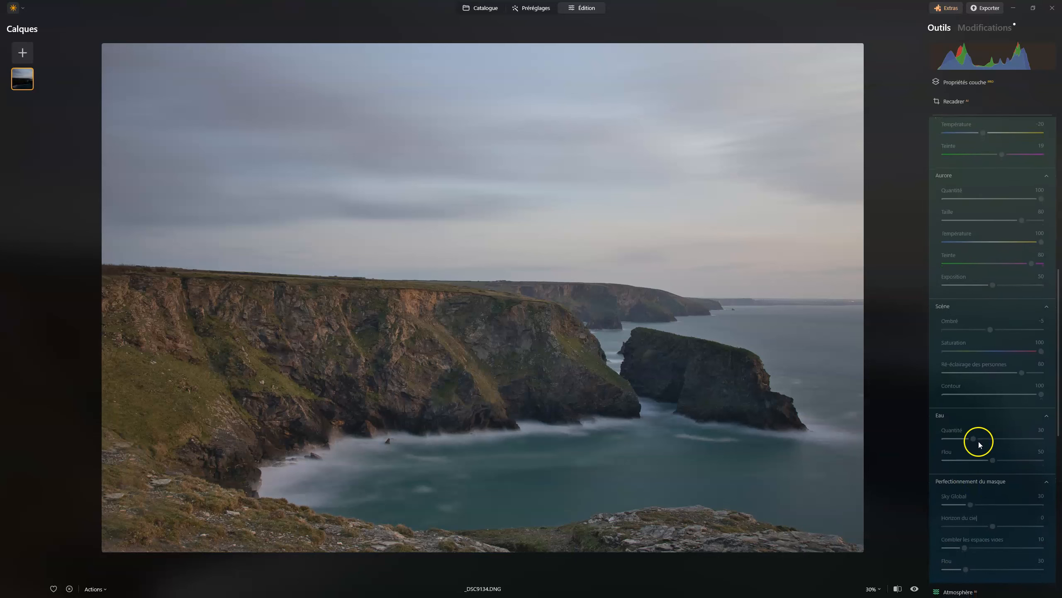
- Examine the full set of sliders in the expanded Amélioration de la pénombre sections
scroll(978, 442, "up", 3)
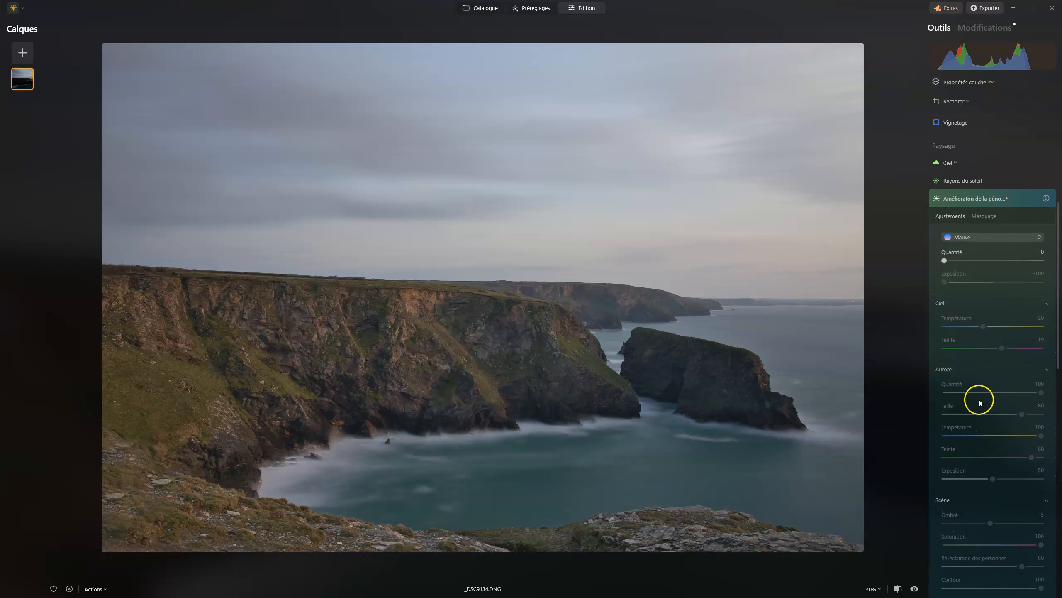
scroll(999, 301, "down", 4)
scroll(1012, 420, "up", 6)
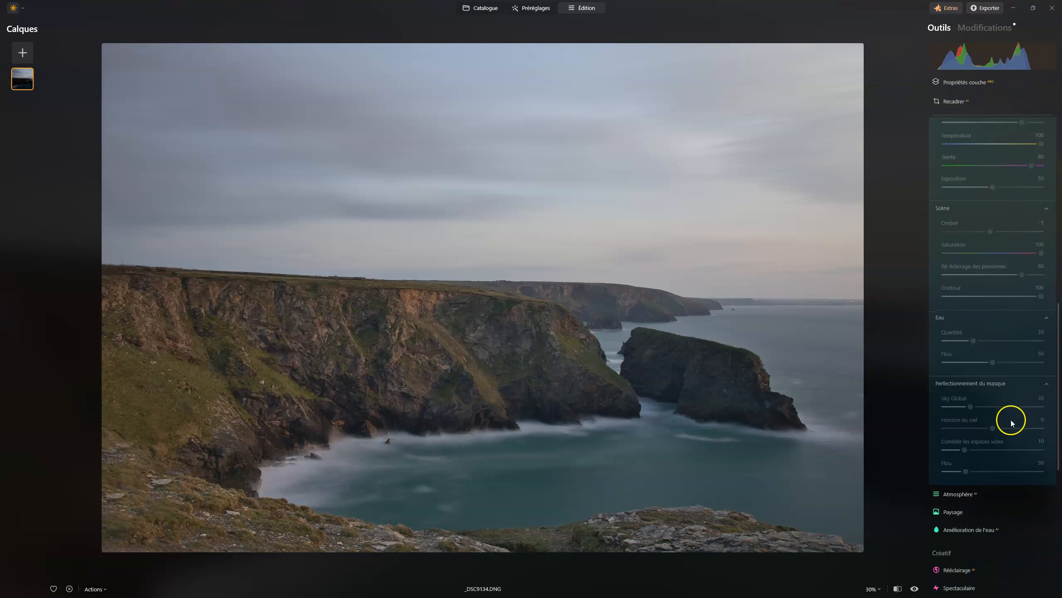
scroll(1011, 422, "up", 2)
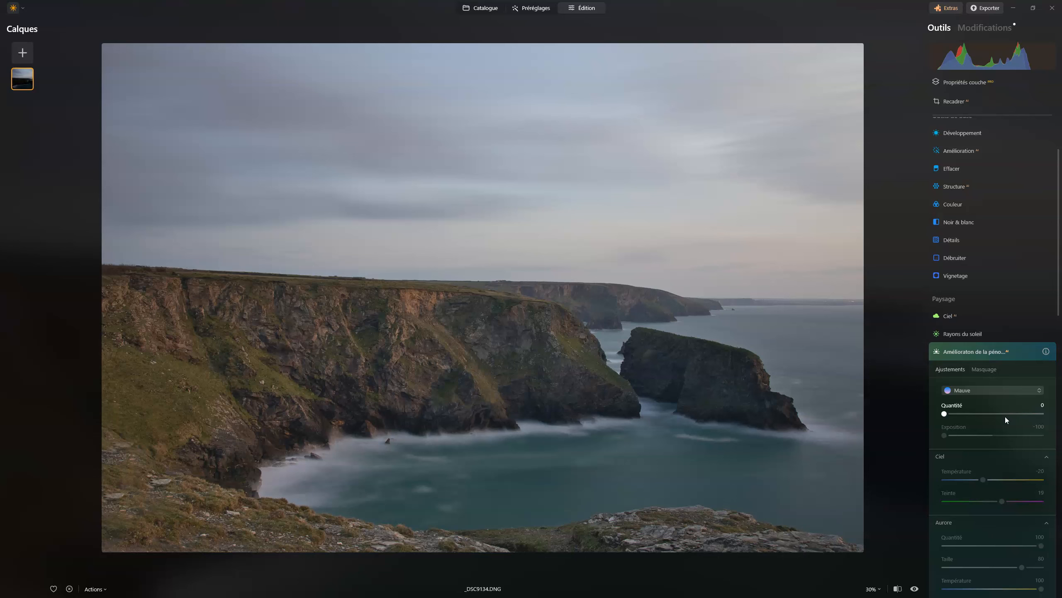
scroll(1005, 416, "down", 5)
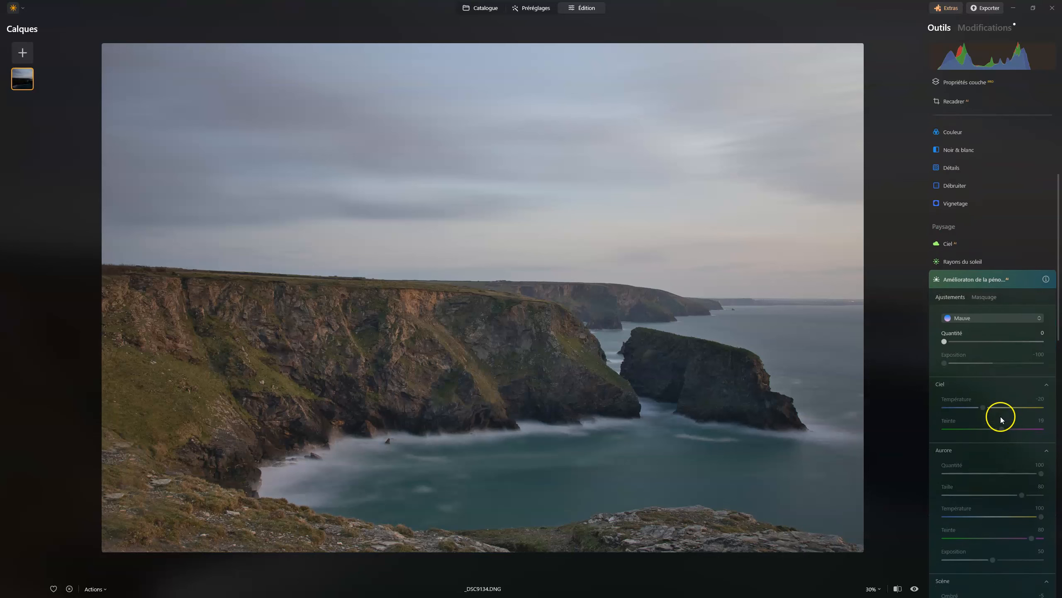
scroll(1001, 425, "up", 4)
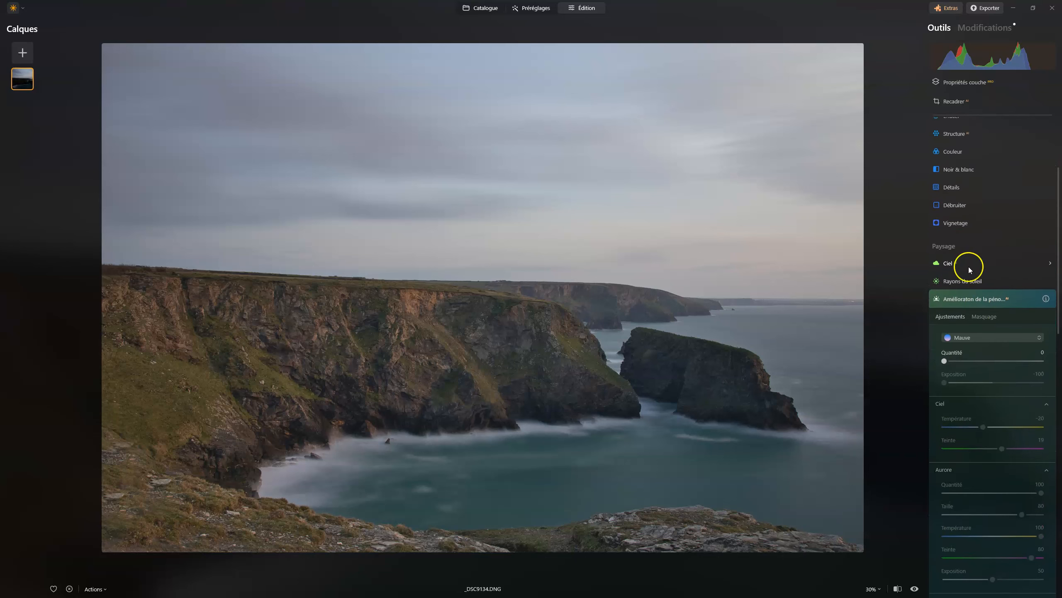
- Open the Ciel tool and expand its orientation, mask refinement, scene relighting, reflections and sky adjustment sections to review their sliders
left_click(968, 265)
scroll(974, 377, "down", 2)
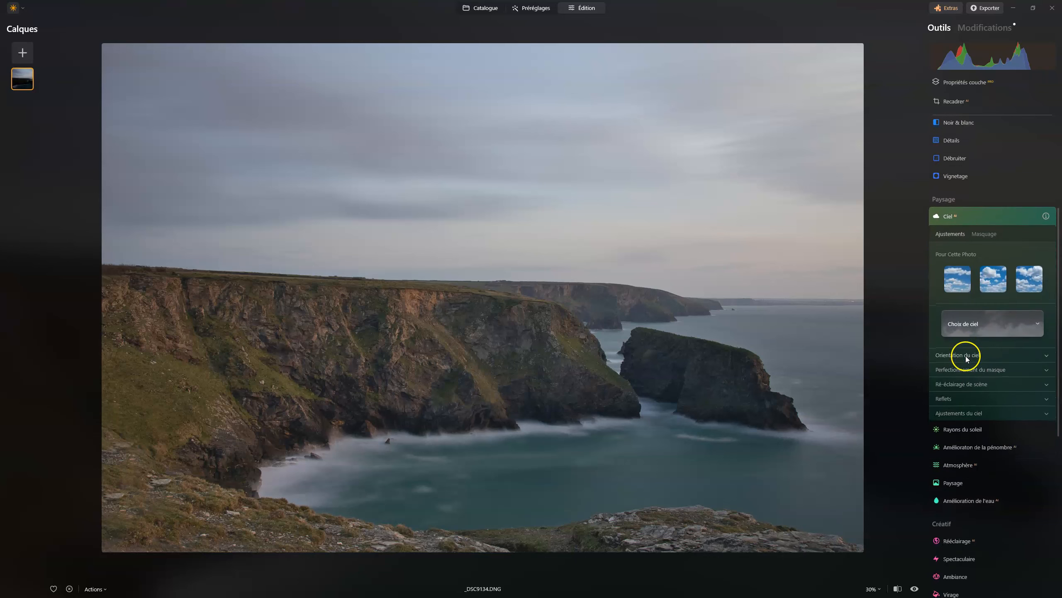
left_click(963, 344)
scroll(971, 433, "down", 1)
left_click(964, 408)
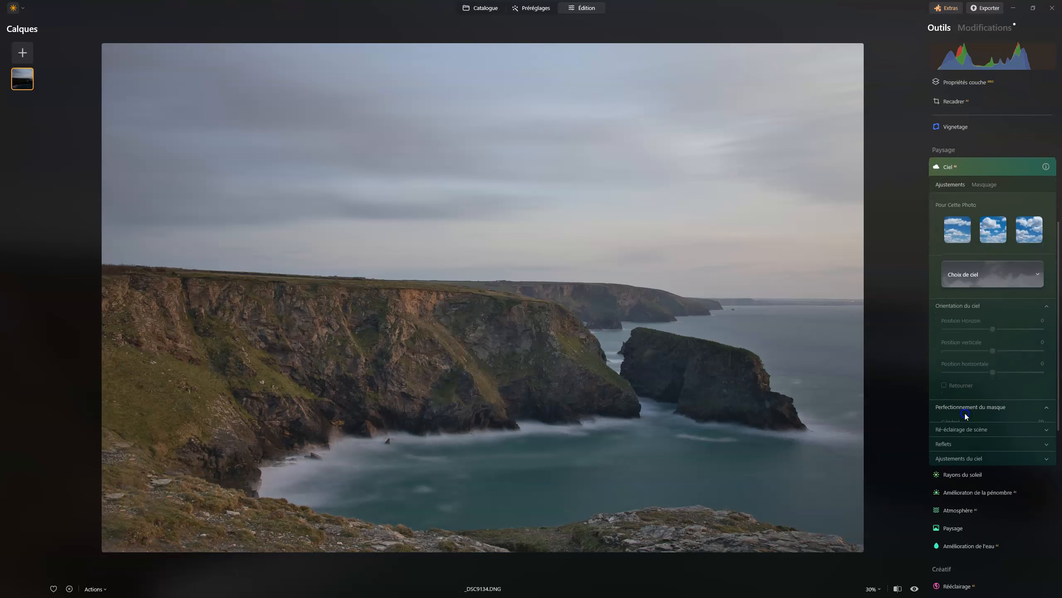
left_click(960, 497)
scroll(961, 498, "down", 3)
left_click(962, 494)
left_click(962, 508)
scroll(968, 464, "down", 1)
scroll(976, 477, "down", 4)
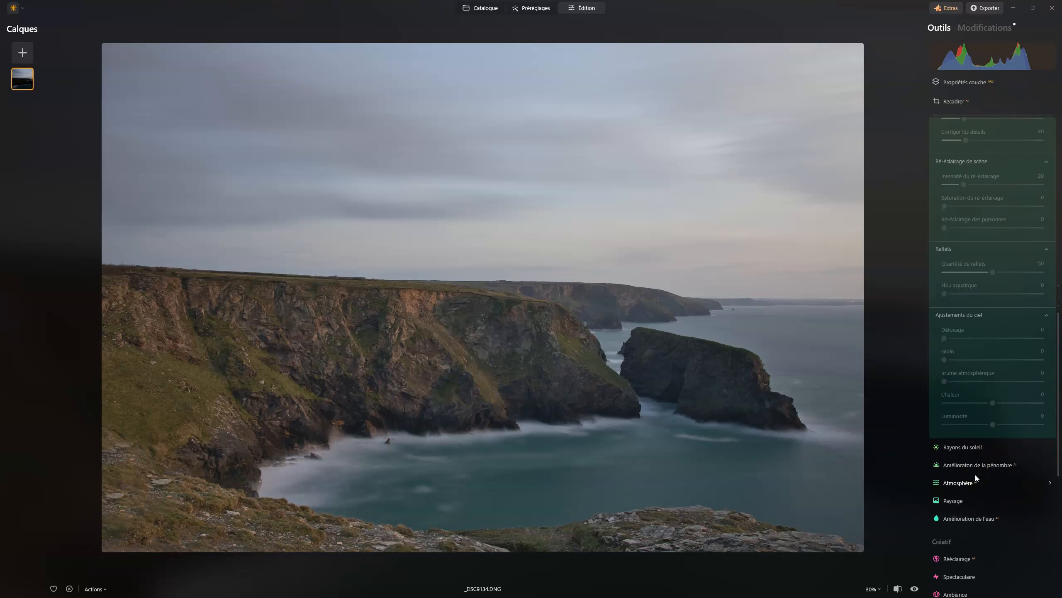
scroll(977, 451, "up", 4)
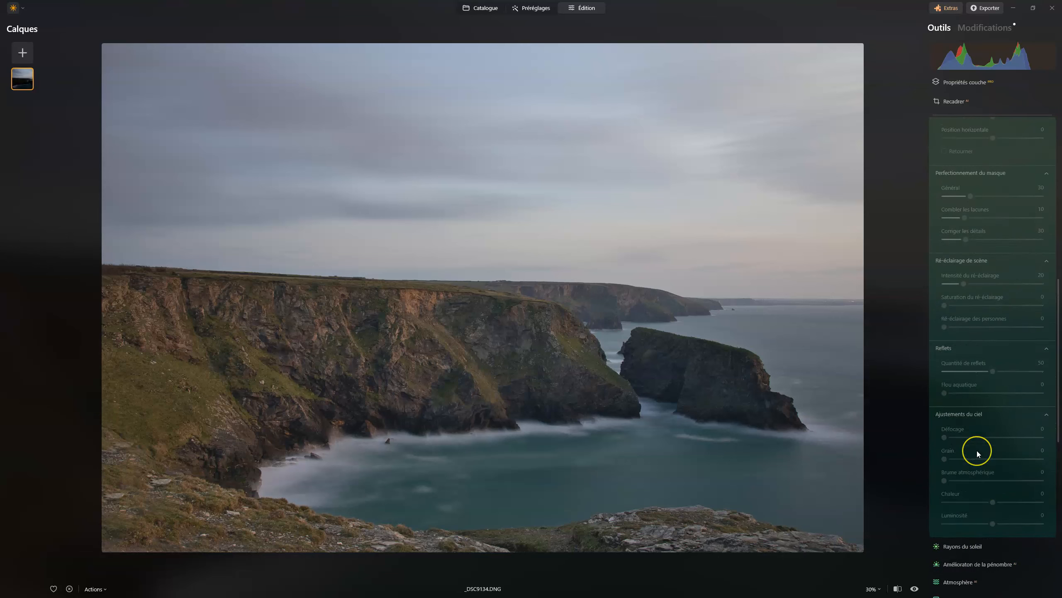
scroll(976, 450, "down", 4)
- Return to the Amélioration de la pénombre tool and apply the Doré preset to the photo
left_click(977, 450)
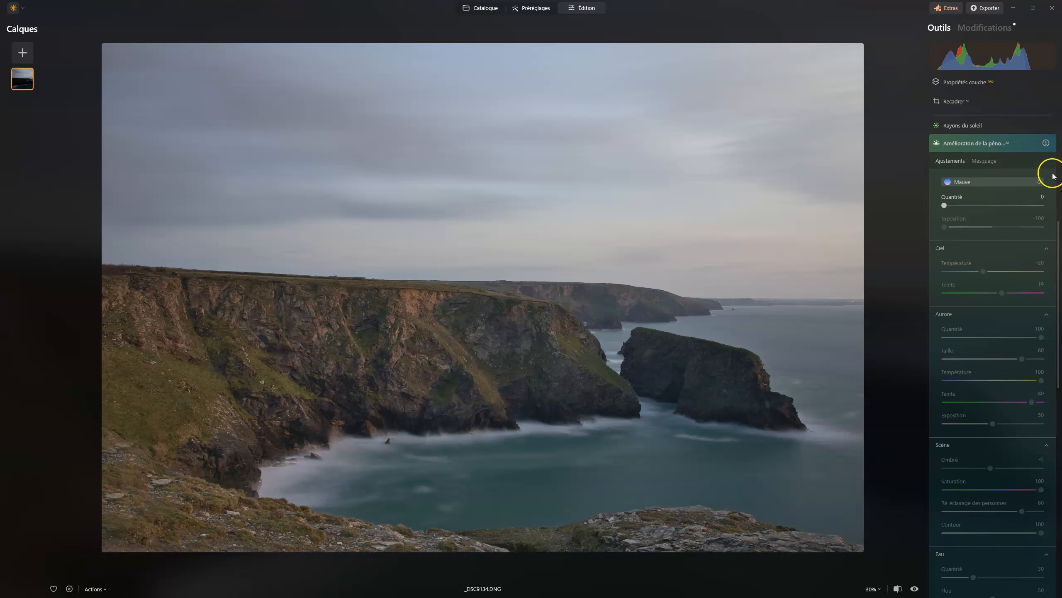
left_click(993, 183)
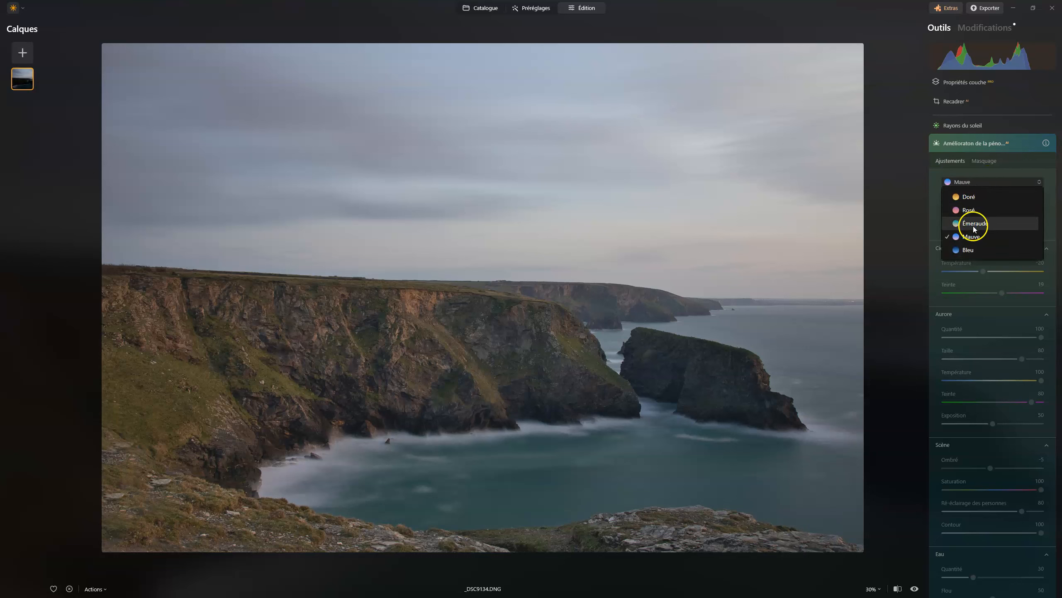
left_click(974, 198)
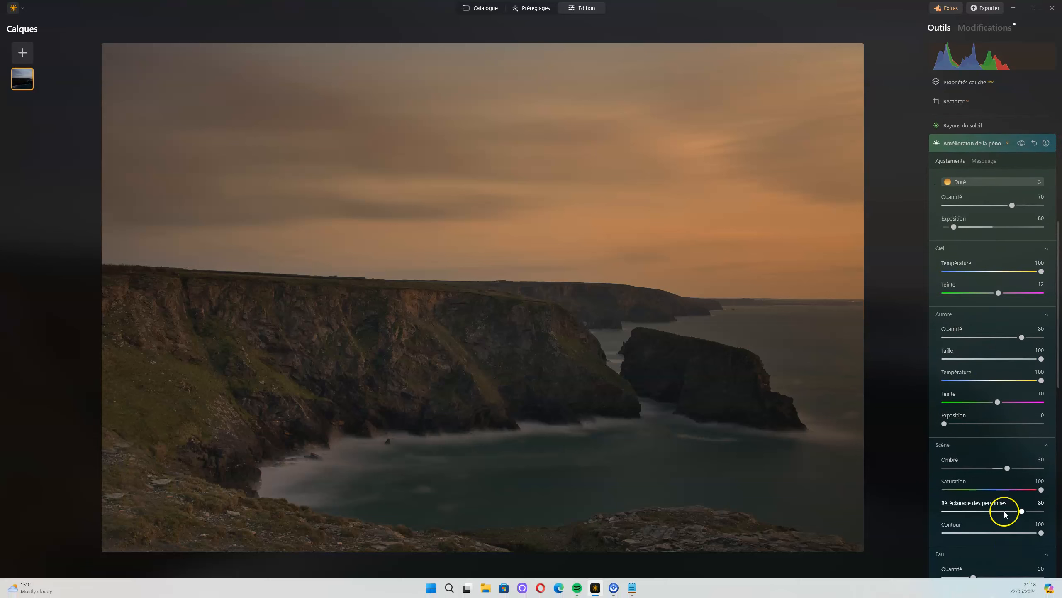
scroll(992, 523, "down", 2)
scroll(988, 320, "up", 3)
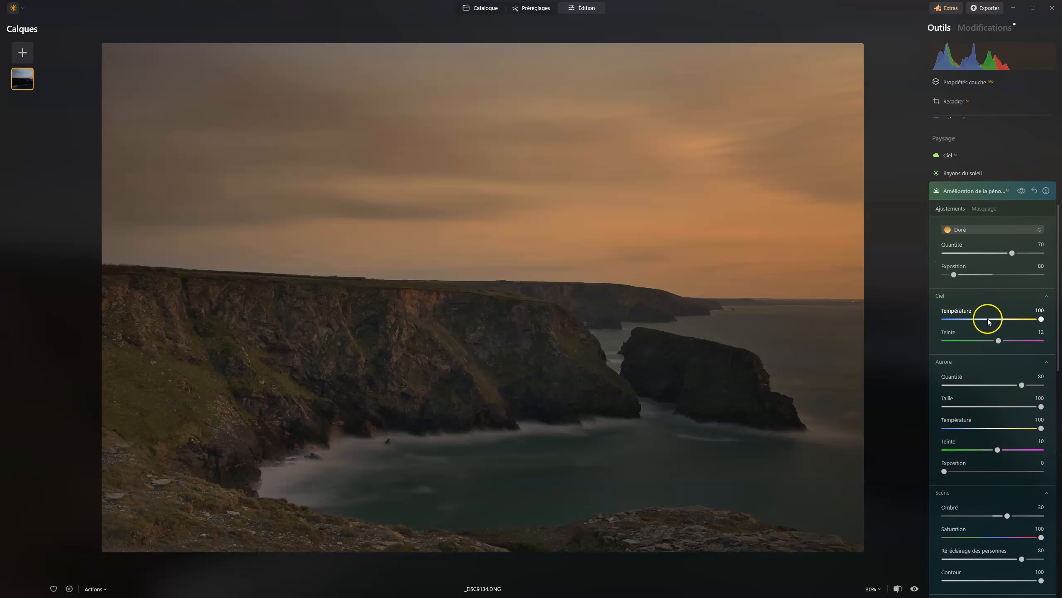
- Lower the Quantité of the Doré effect to 0 and raise it to 11
left_click(1012, 254)
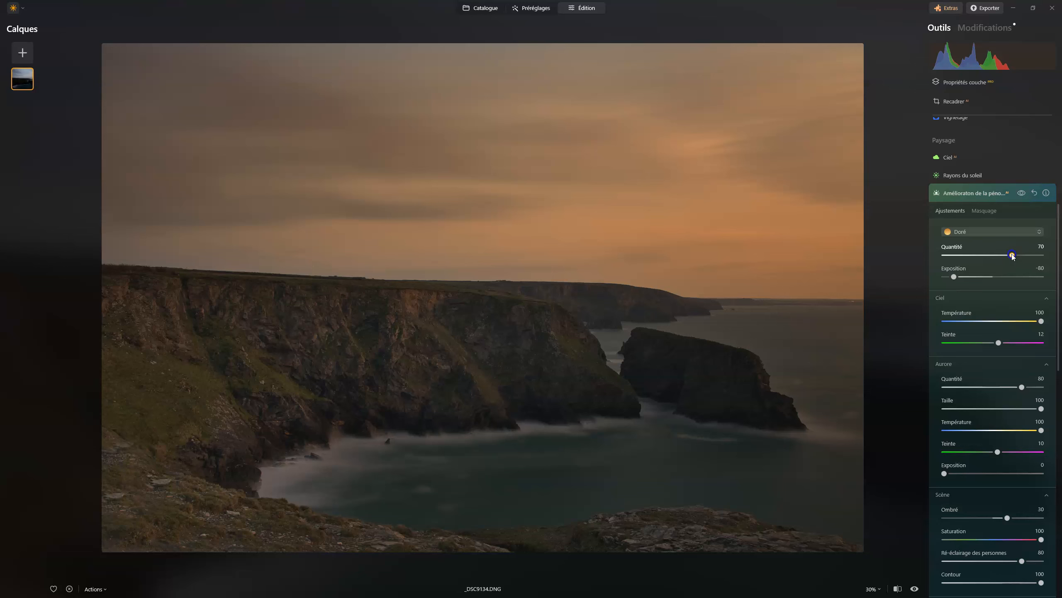
left_click_drag(1012, 254, 921, 255)
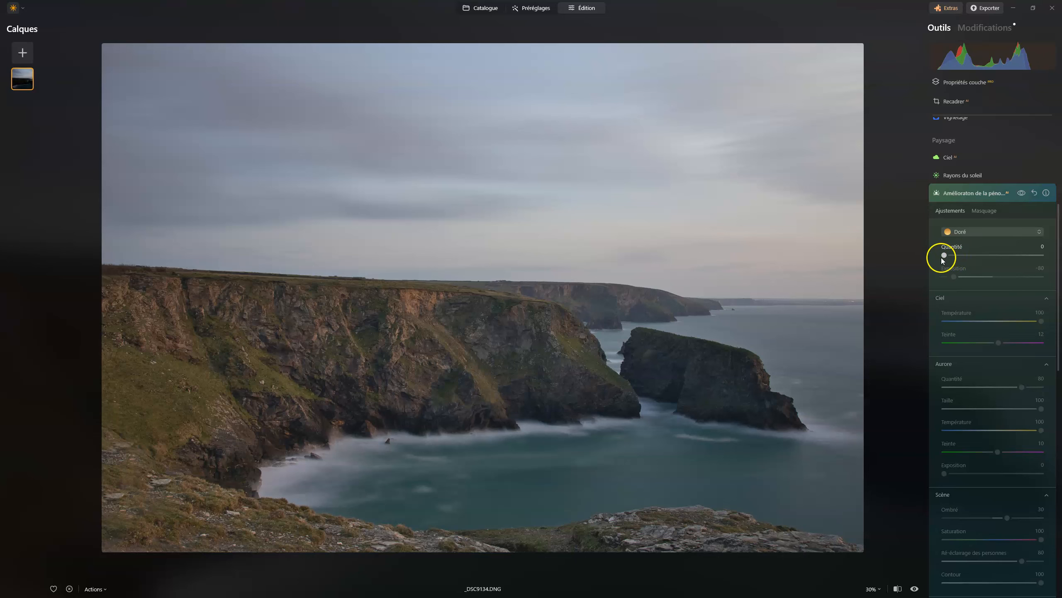
left_click_drag(944, 256, 957, 258)
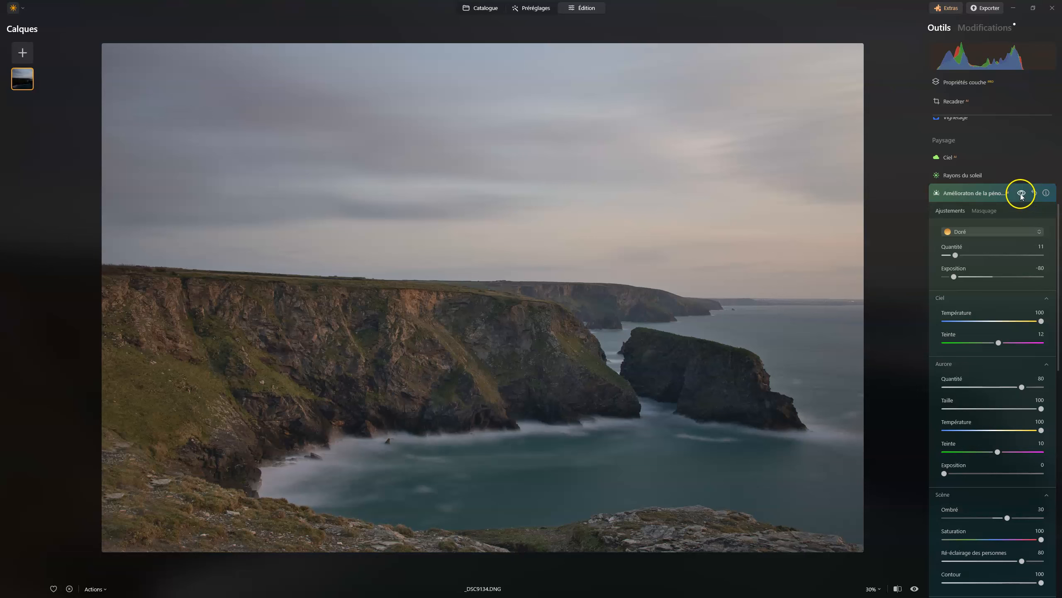
- Compare the photo with and without the Doré twilight effect by toggling its visibility several times
left_click(1021, 193)
left_click(1020, 192)
left_click(1021, 193)
left_click(1021, 193)
left_click(1021, 193)
left_click(1021, 193)
- Raise the Quantité of the Doré effect to 27 and compare the photo with and without it
left_click(956, 255)
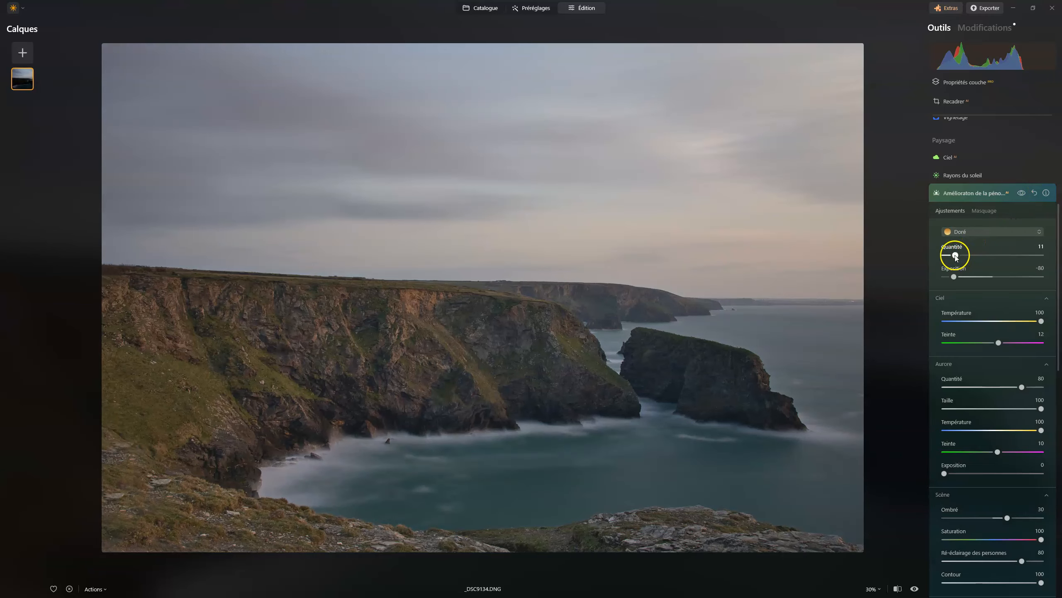
left_click_drag(958, 256, 970, 255)
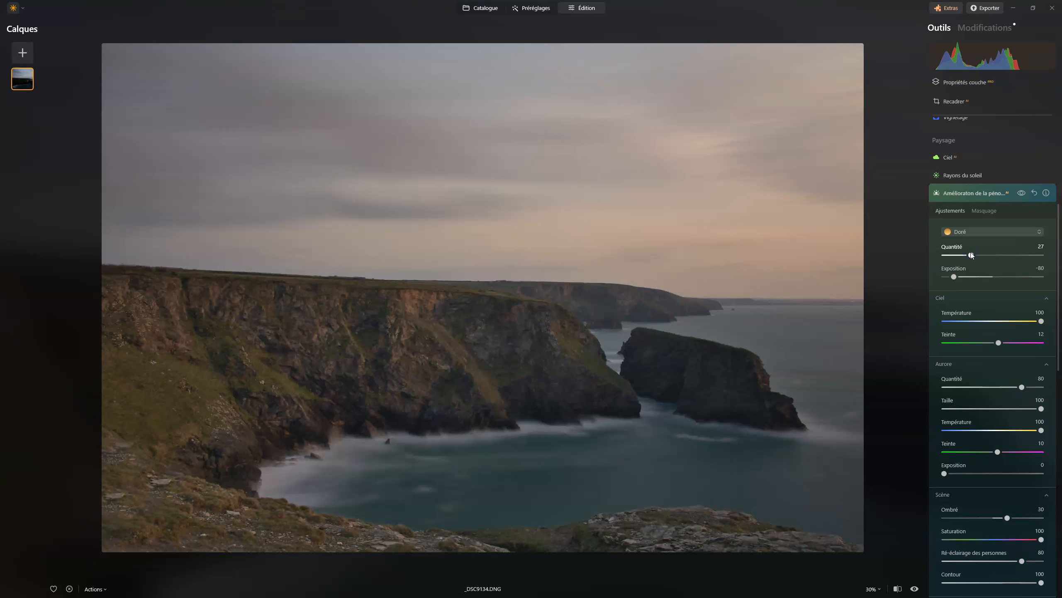
left_click(1022, 193)
left_click(1023, 193)
left_click(1022, 195)
- Switch the twilight effect to the Rosé preset and reduce its Quantité to about 7
left_click(984, 232)
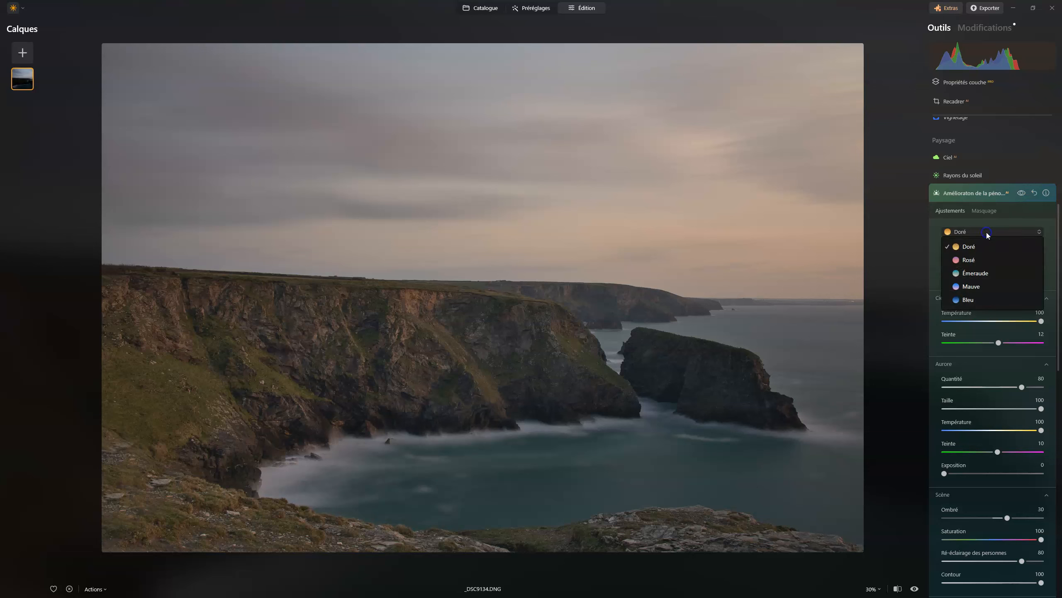
left_click(969, 260)
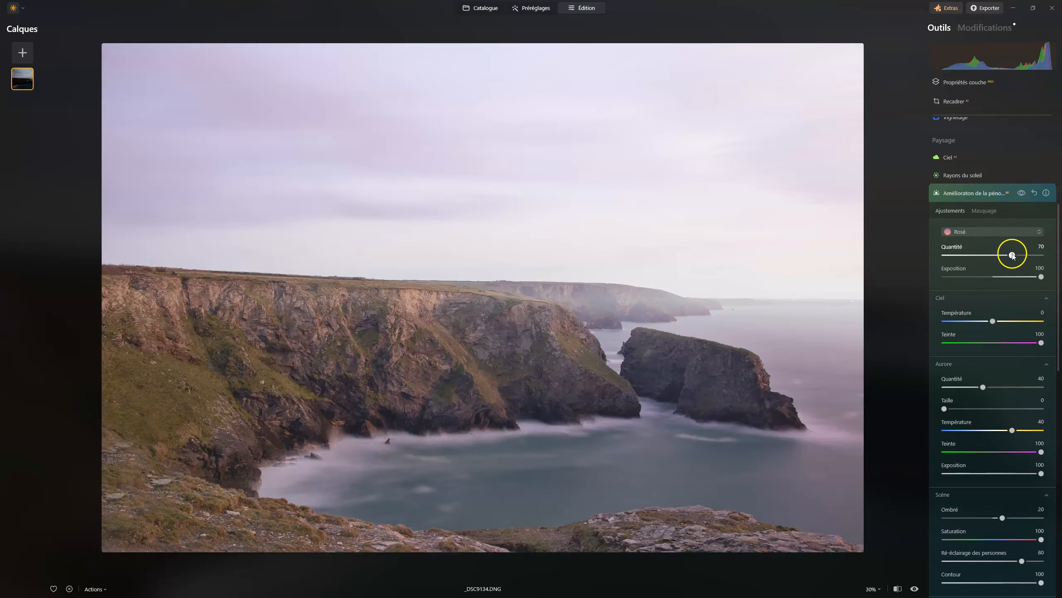
left_click_drag(1012, 256, 903, 251)
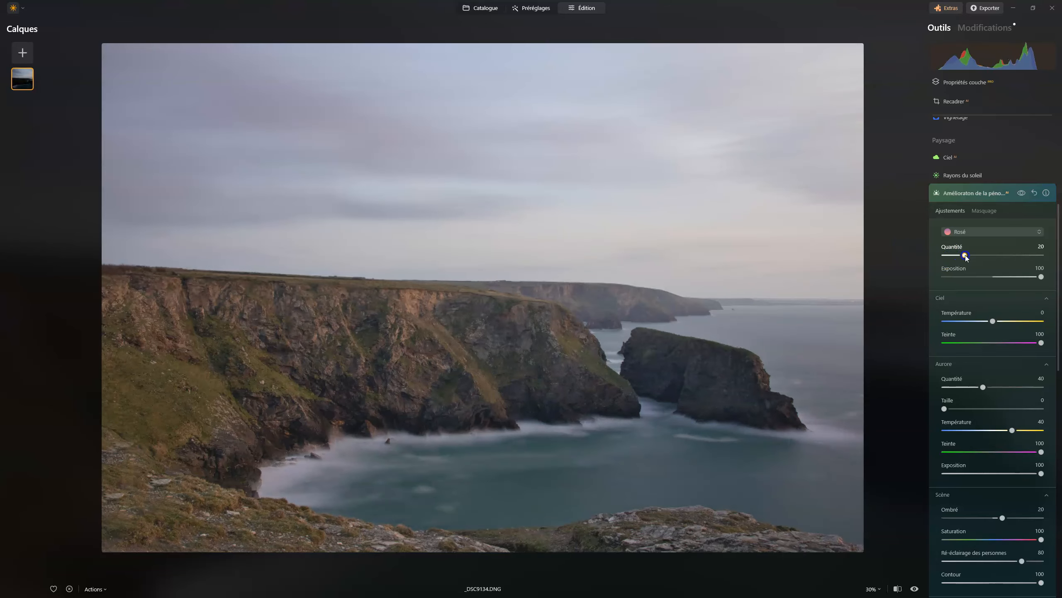
left_click(964, 255)
left_click_drag(965, 256, 957, 256)
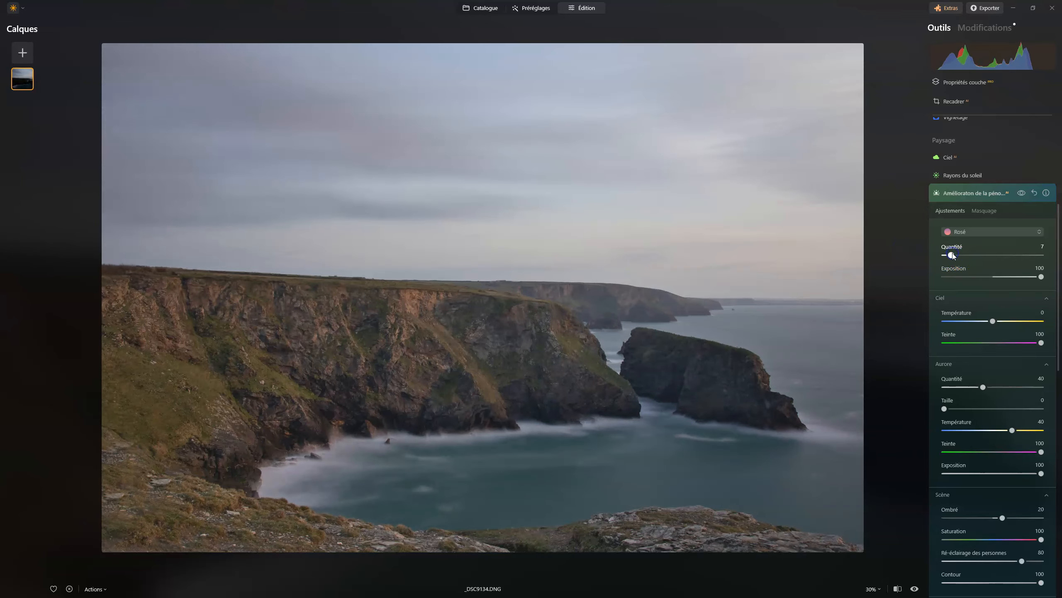
- Switch the twilight effect to the Émeraude preset and lower its Quantité to 29
left_click(958, 232)
left_click(963, 273)
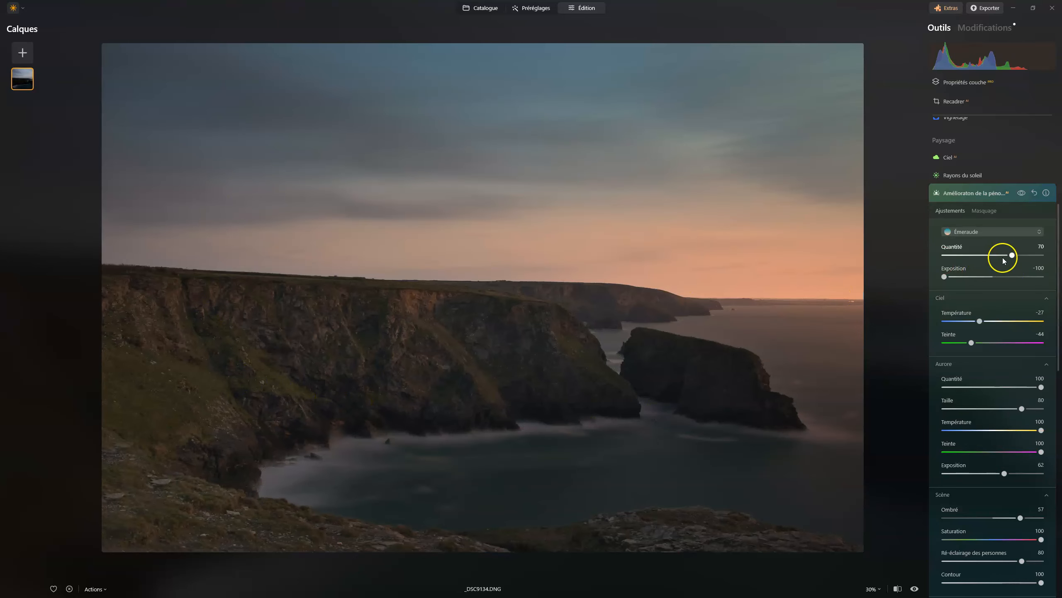
left_click_drag(1011, 254, 973, 255)
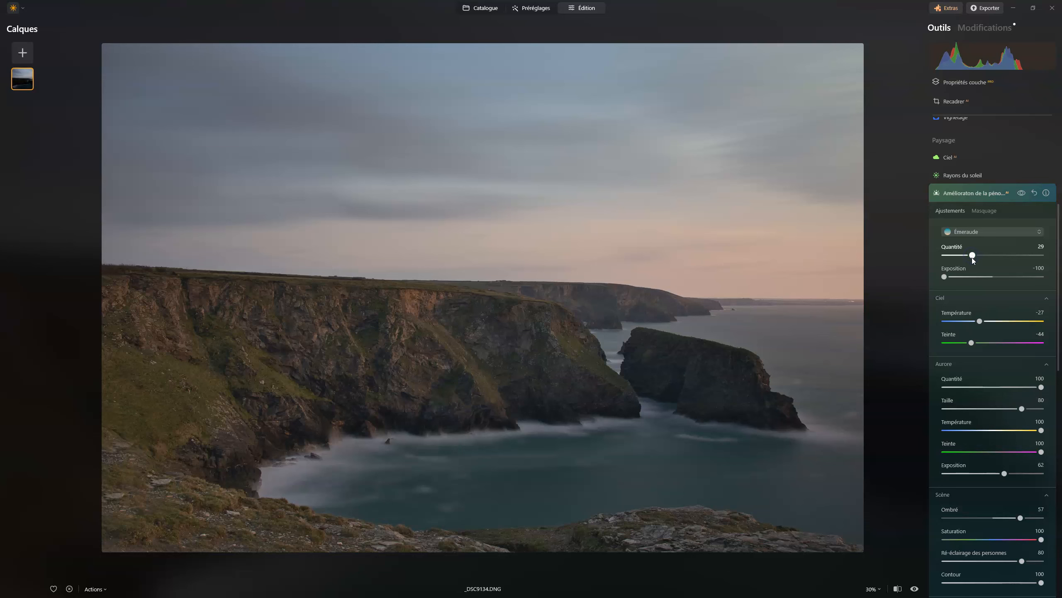
- Compare the photo with and without the Émeraude effect by toggling its visibility twice
left_click(1021, 193)
left_click(1020, 193)
left_click(1020, 192)
left_click(1021, 193)
- Switch the twilight effect to the Mauve preset at Quantité 35 and compare the photo with and without it
left_click(974, 232)
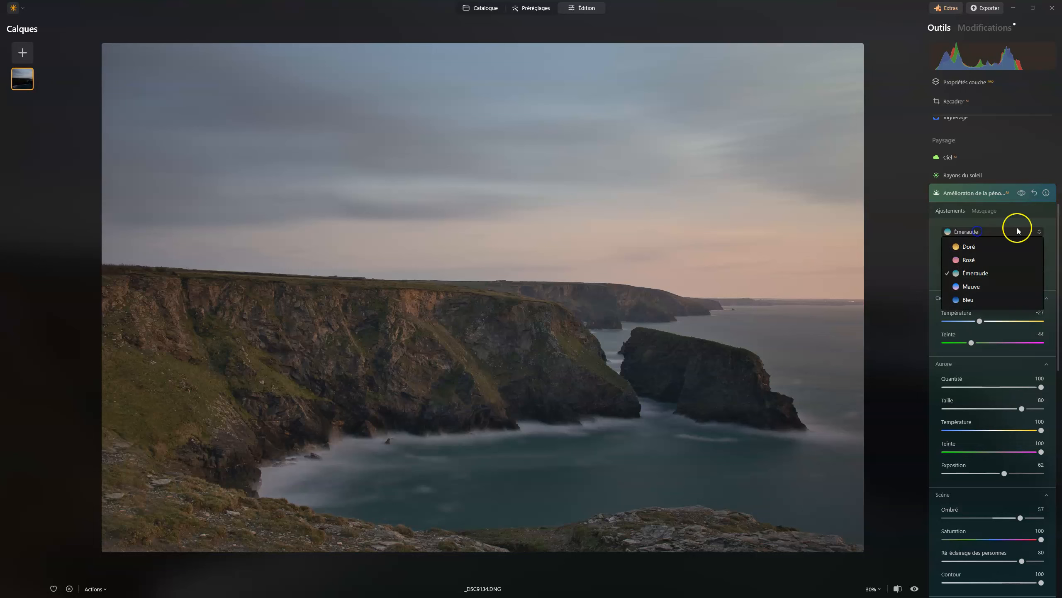
left_click(976, 287)
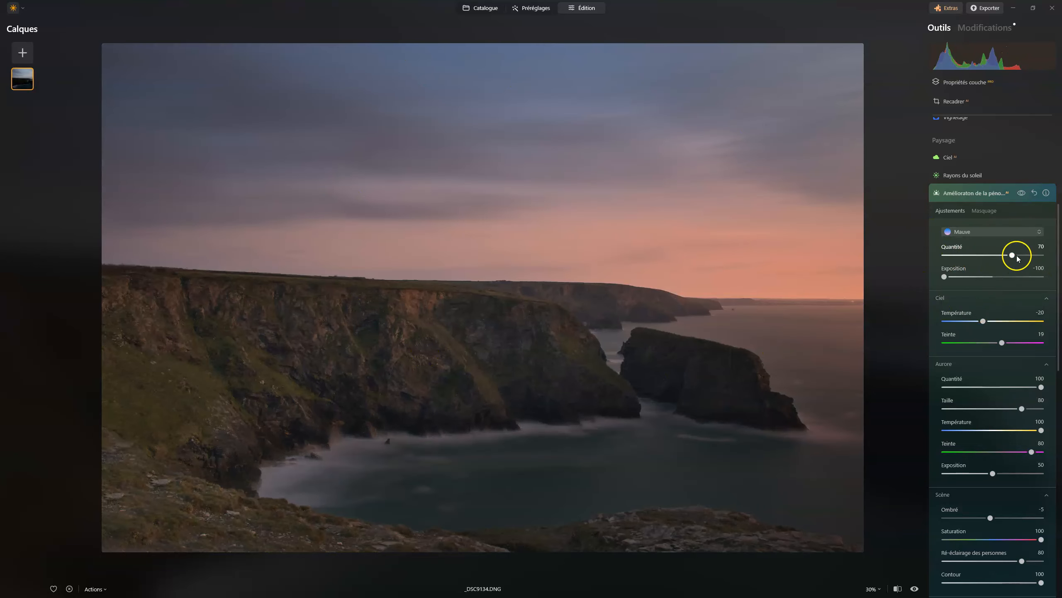
left_click_drag(1013, 257, 978, 256)
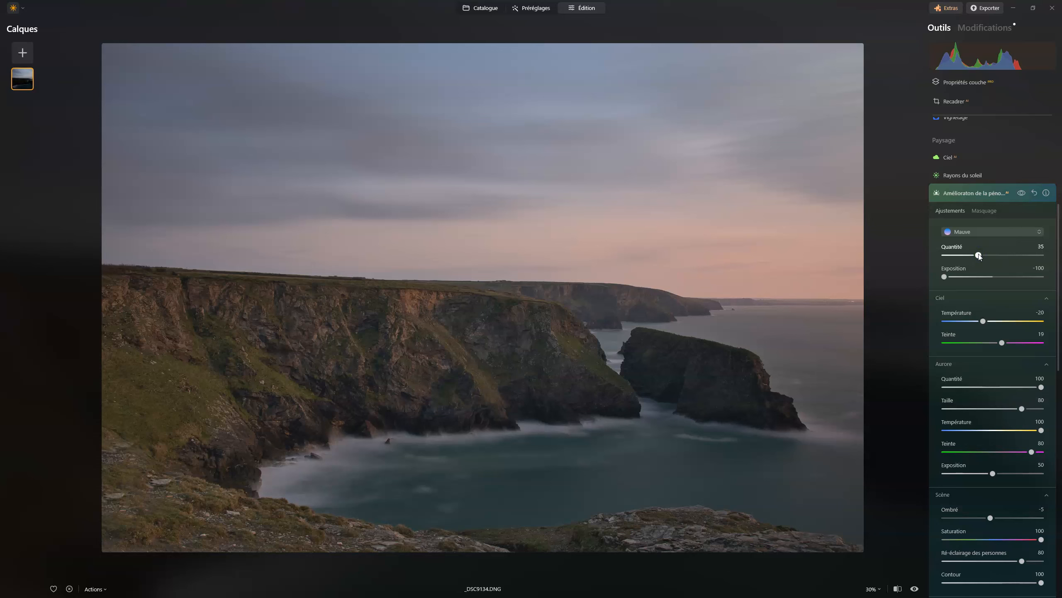
left_click(1021, 192)
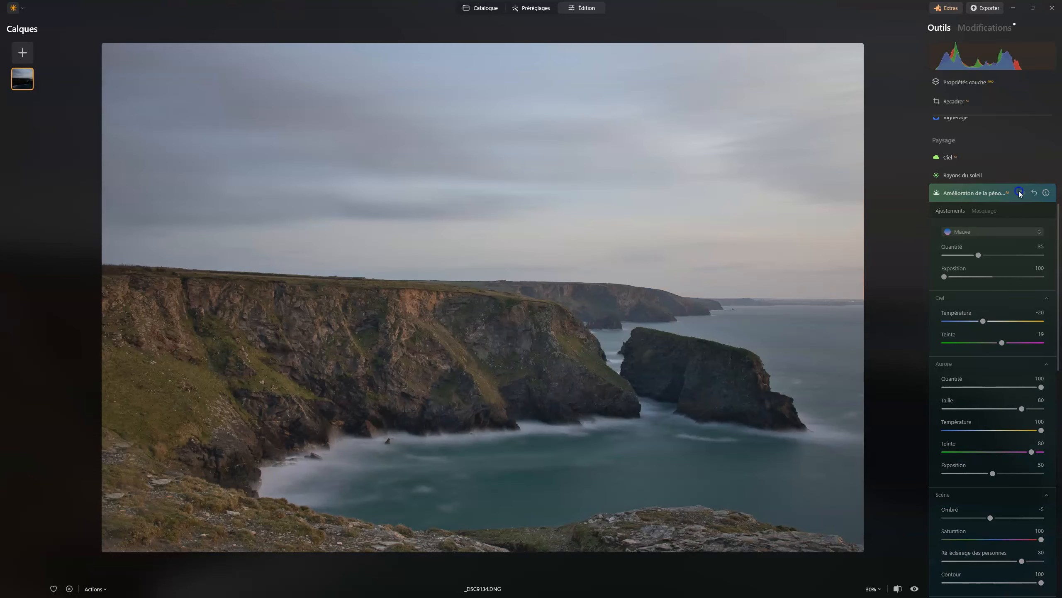
left_click(1020, 192)
- Switch the twilight effect to the Bleu preset at Quantité 20 and compare the photo with and without it
left_click(1006, 233)
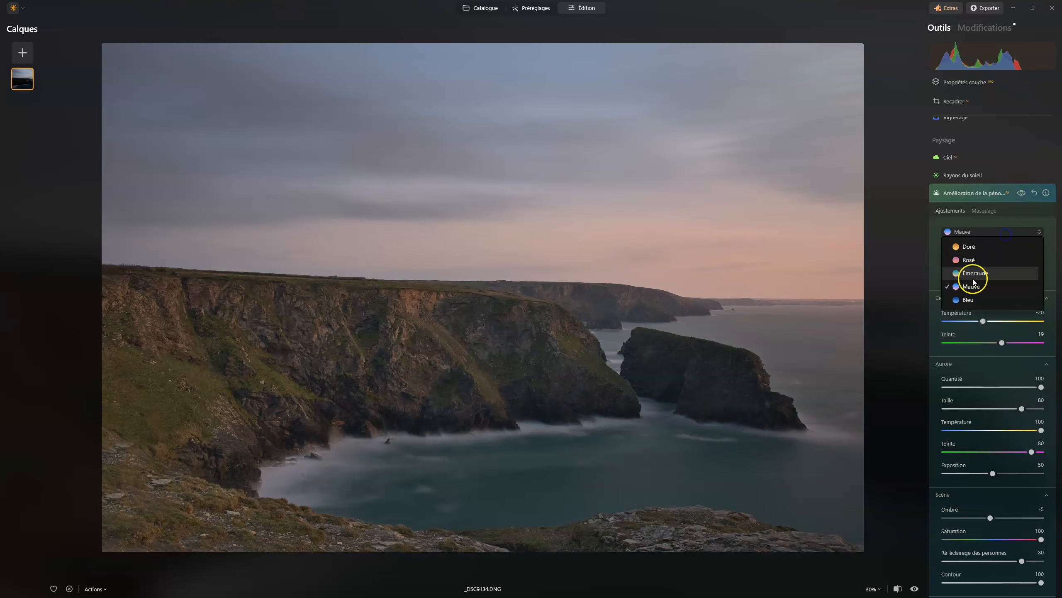
left_click(966, 299)
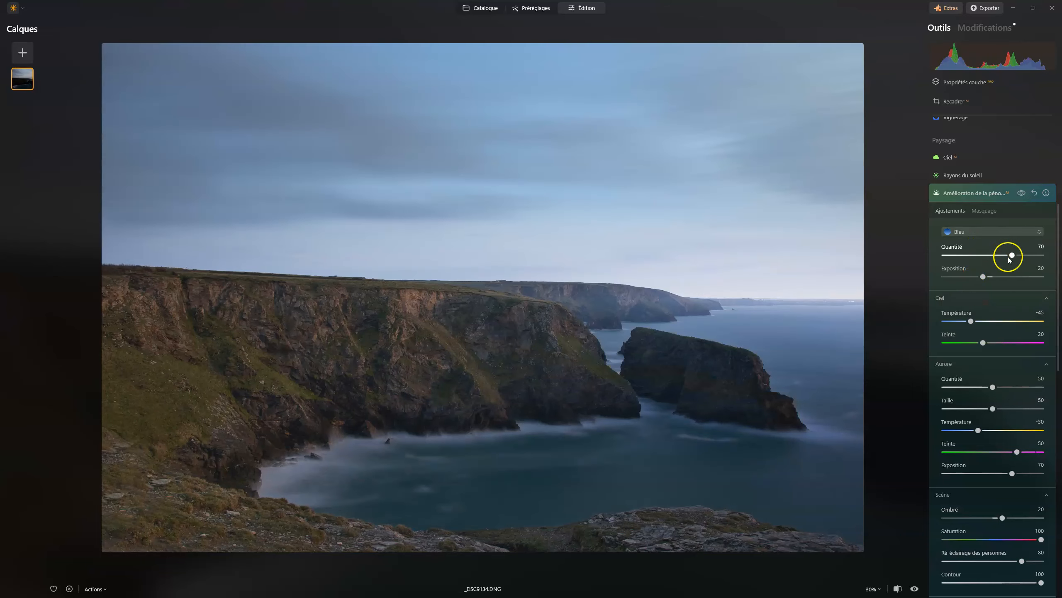
left_click_drag(1011, 256, 962, 258)
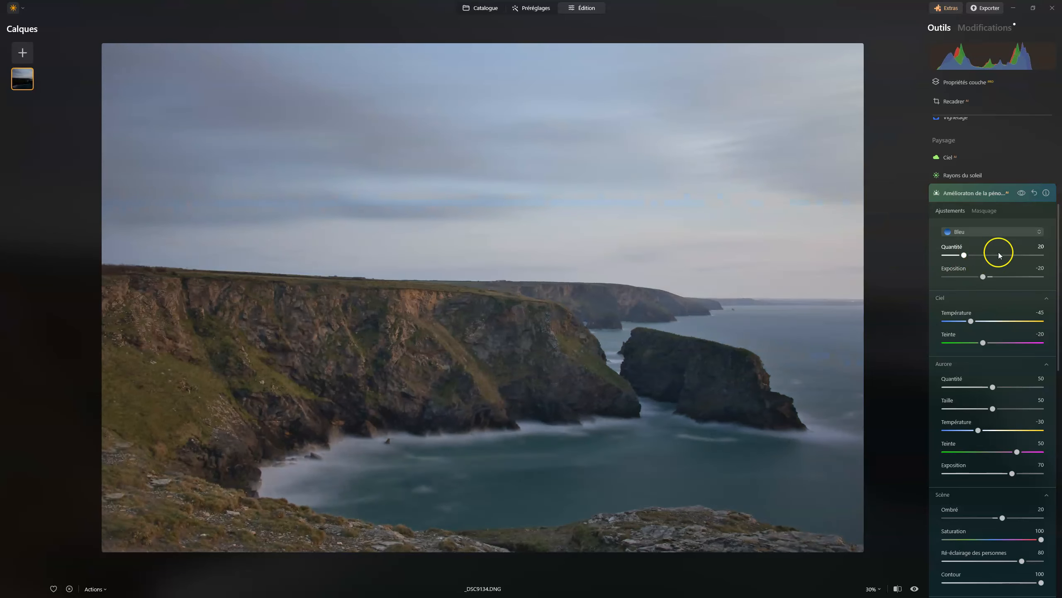
left_click(1022, 195)
- Return the twilight effect to the Émeraude preset and set its Quantité to 47
left_click(972, 232)
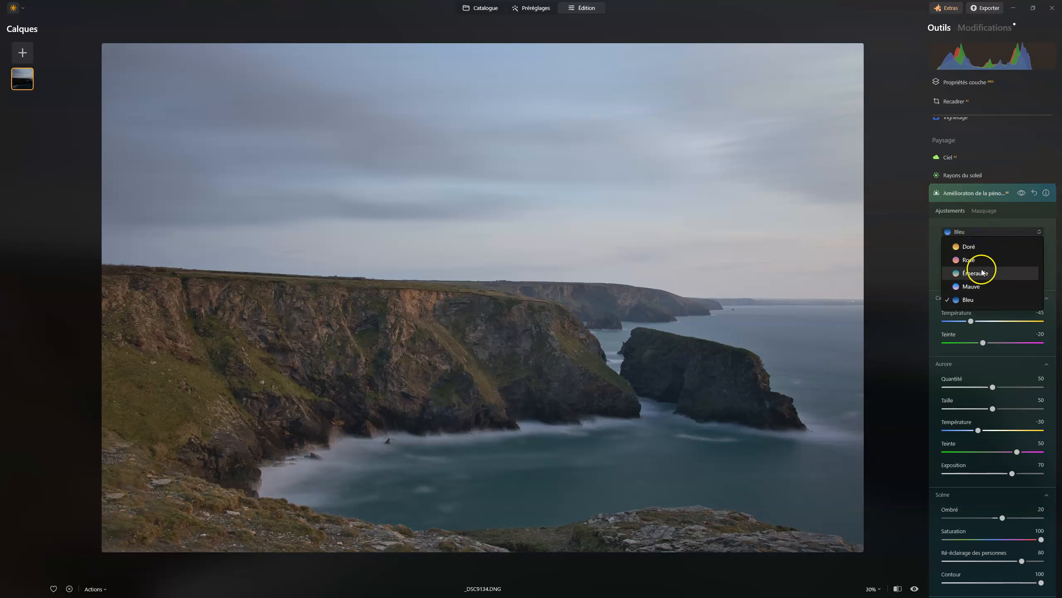
left_click(981, 273)
left_click_drag(1022, 255, 987, 256)
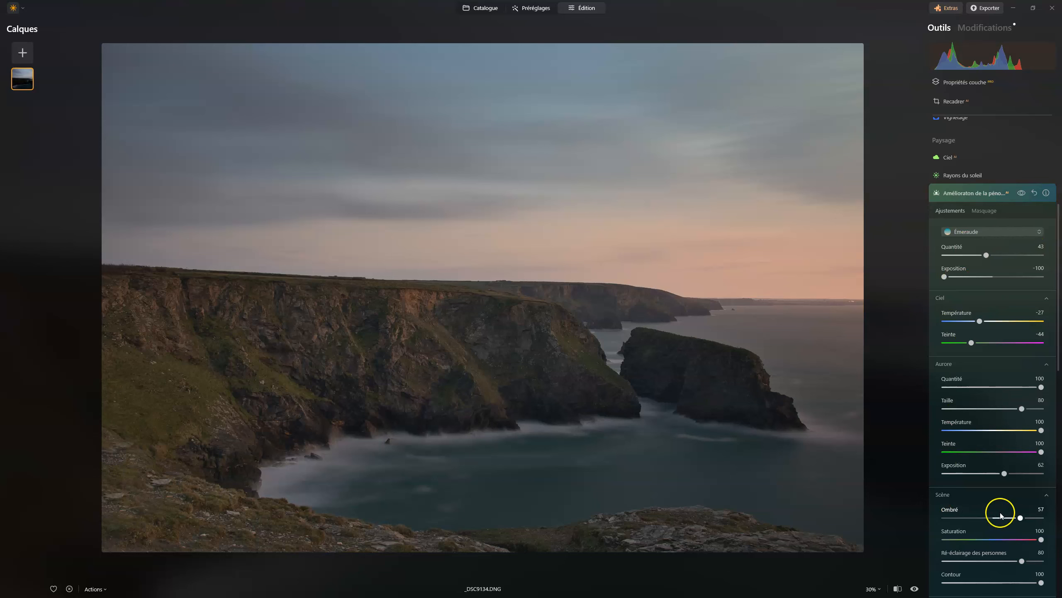
scroll(998, 275, "down", 2)
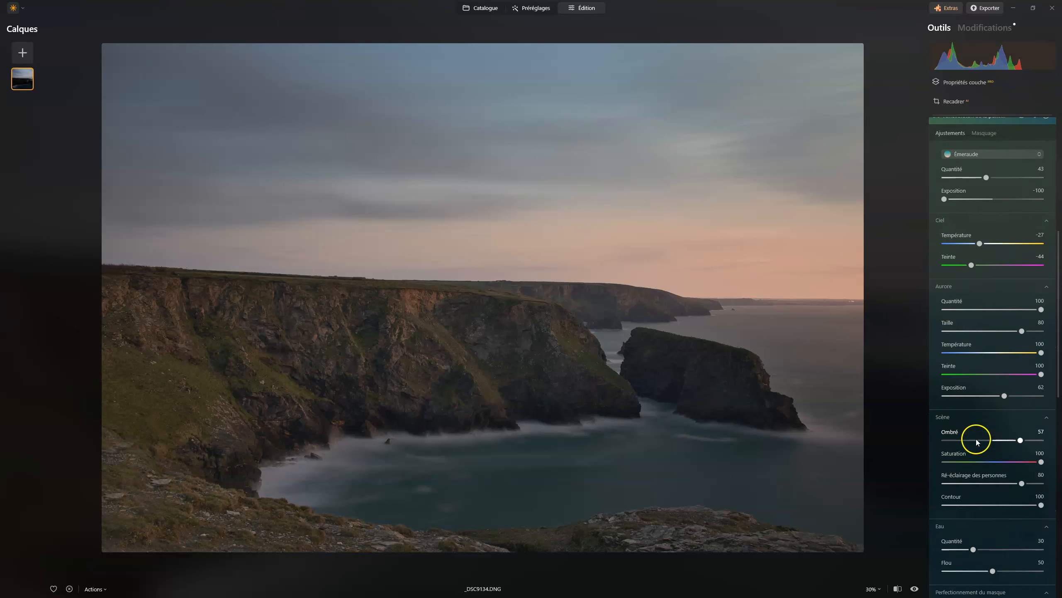
scroll(976, 440, "up", 1)
scroll(976, 435, "up", 4)
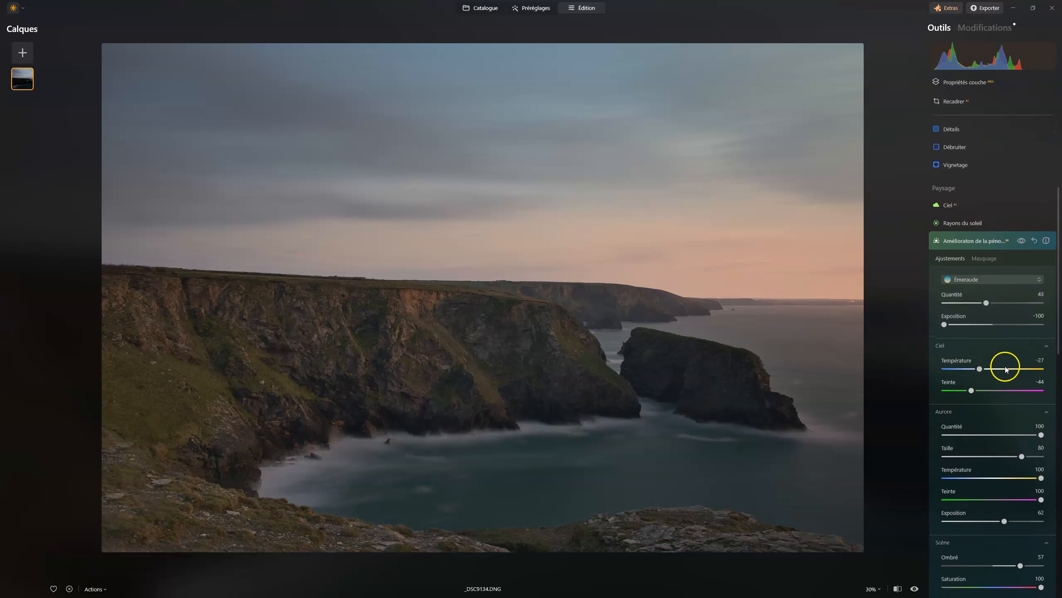
mouse_move(986, 305)
left_mouse_down()
mouse_move(1054, 305)
mouse_move(990, 307)
left_mouse_up()
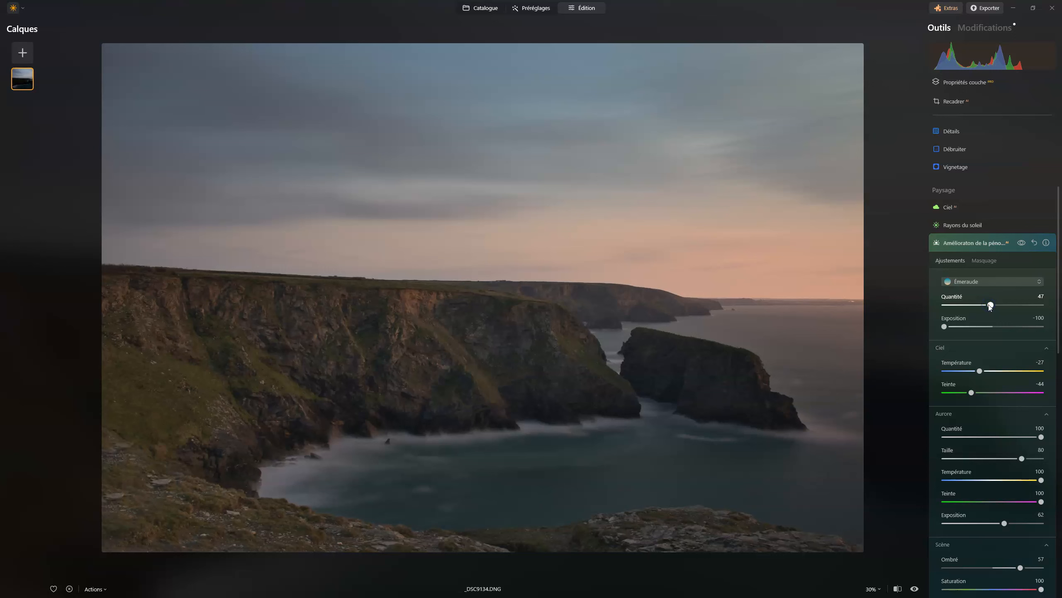
- Try several overall Exposition levels, settle on -33, and set the Ciel Température to -9 and Teinte to 7
scroll(1001, 318, "down", 1)
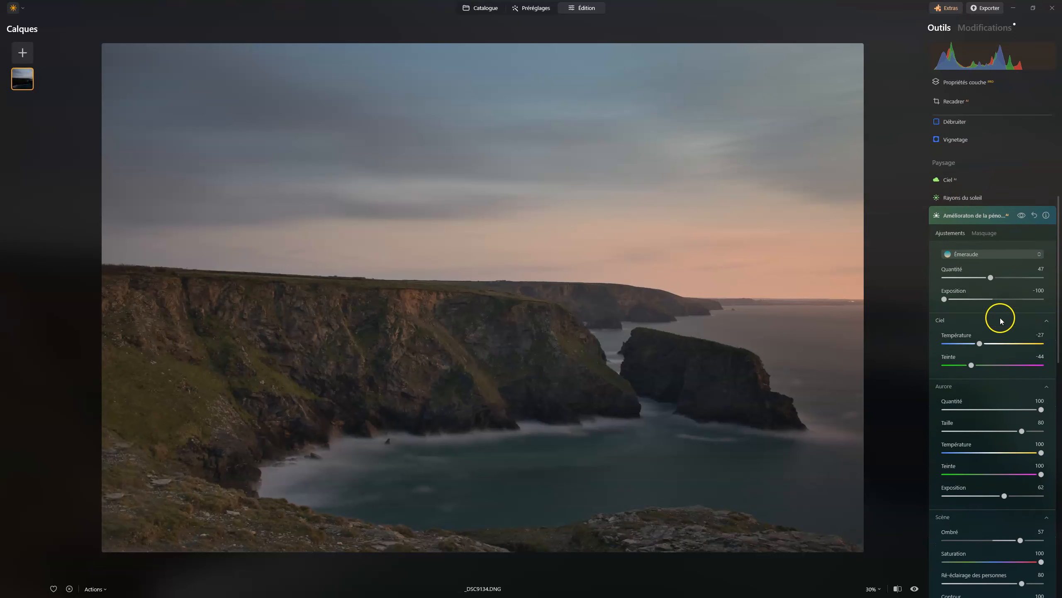
scroll(1000, 310, "down", 1)
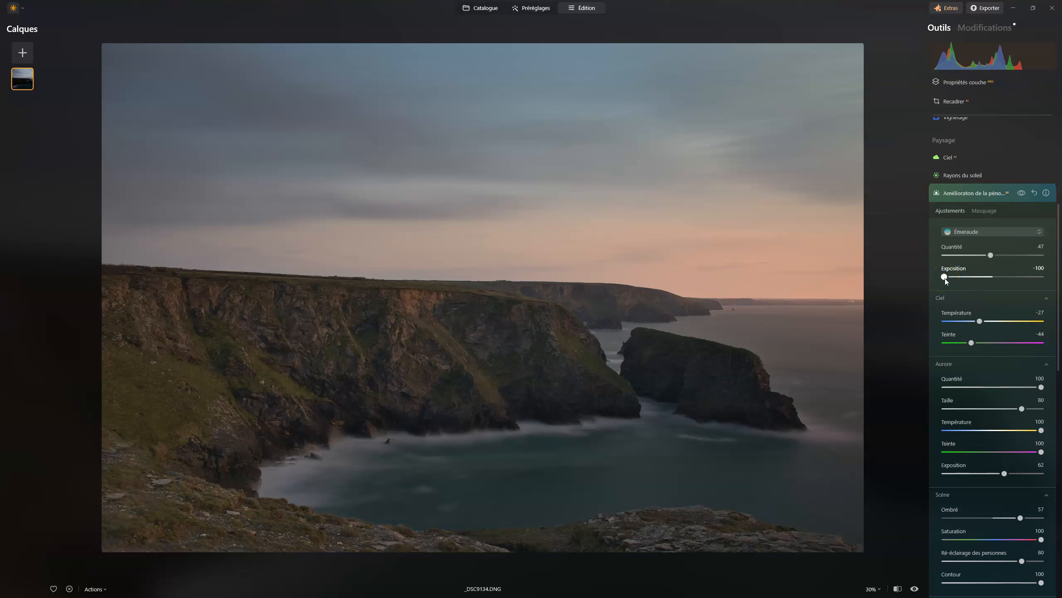
left_click_drag(946, 278, 971, 273)
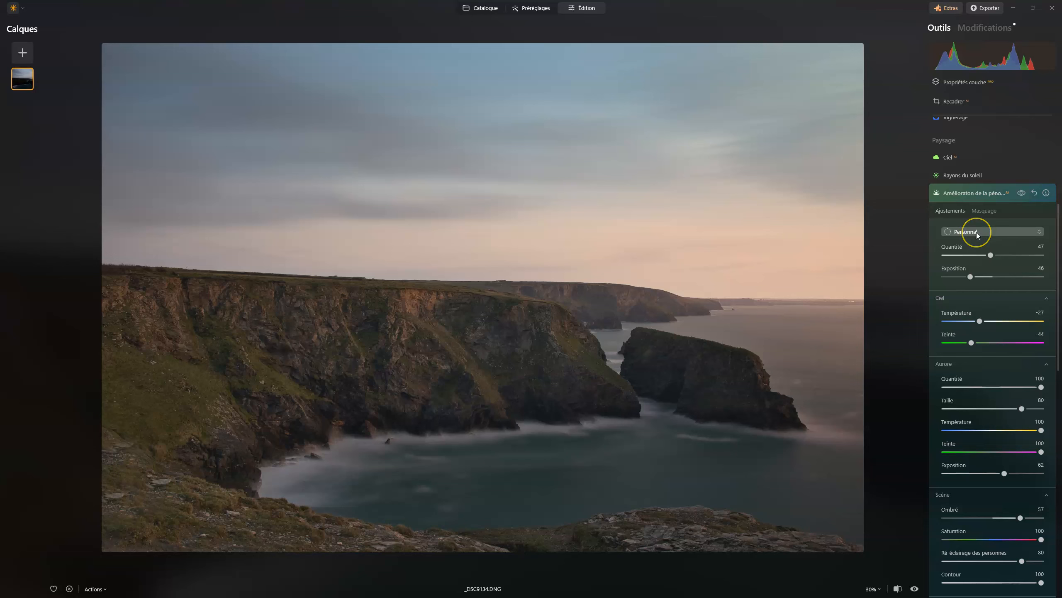
left_click(990, 288)
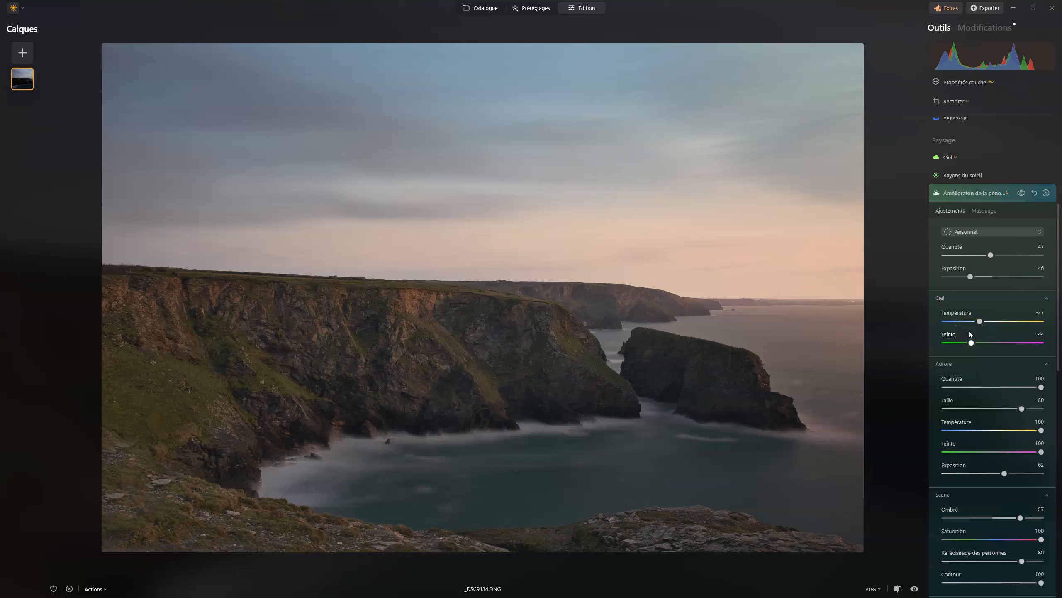
left_click_drag(970, 277, 1000, 283)
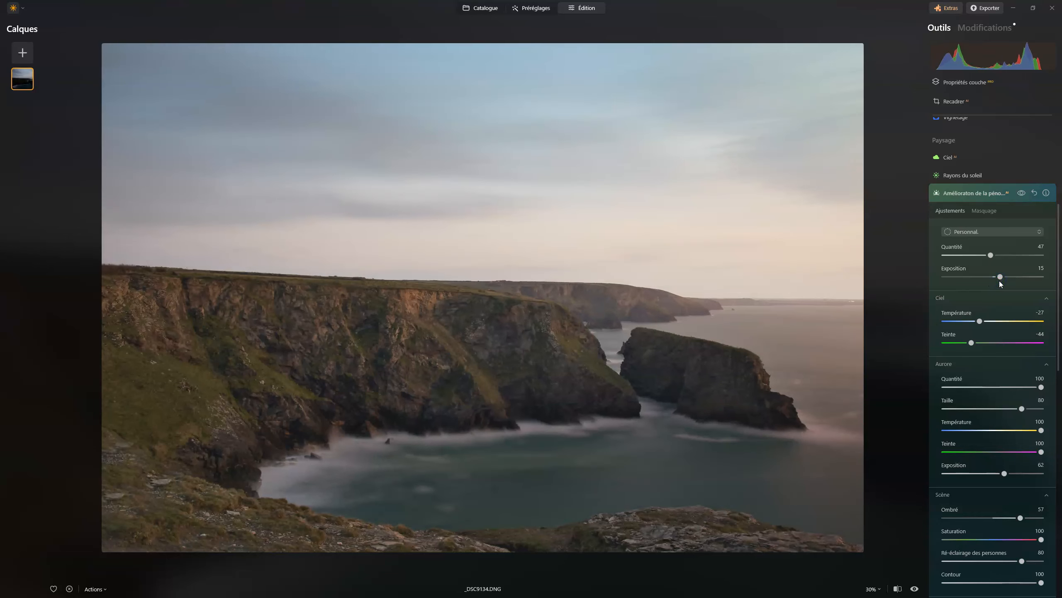
left_click_drag(1003, 279, 977, 277)
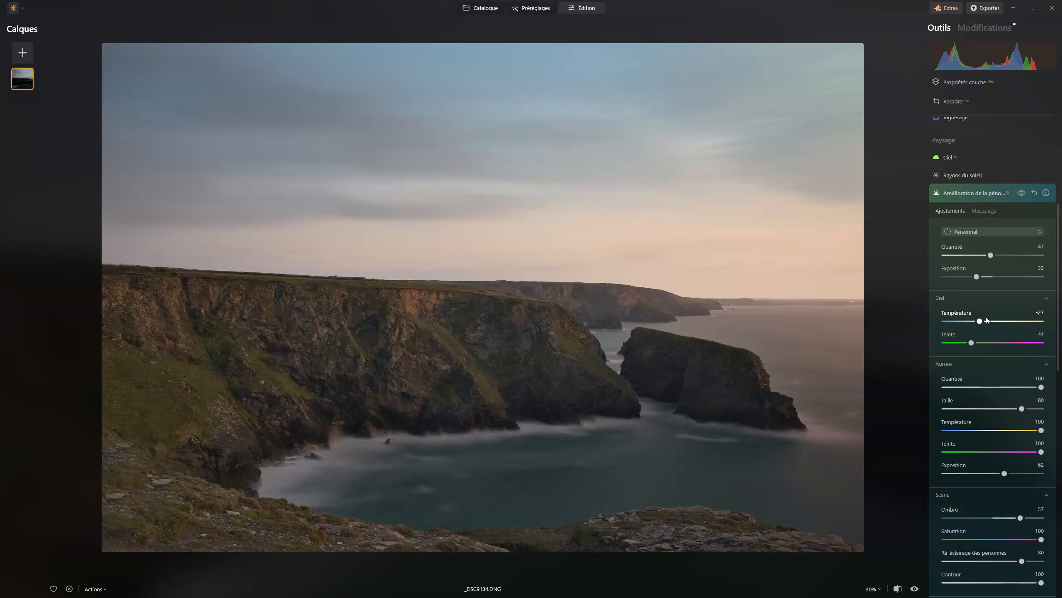
mouse_move(982, 321)
left_mouse_down()
mouse_move(1024, 322)
mouse_move(968, 321)
mouse_move(977, 342)
mouse_move(1023, 341)
mouse_move(967, 336)
mouse_move(989, 321)
left_mouse_up()
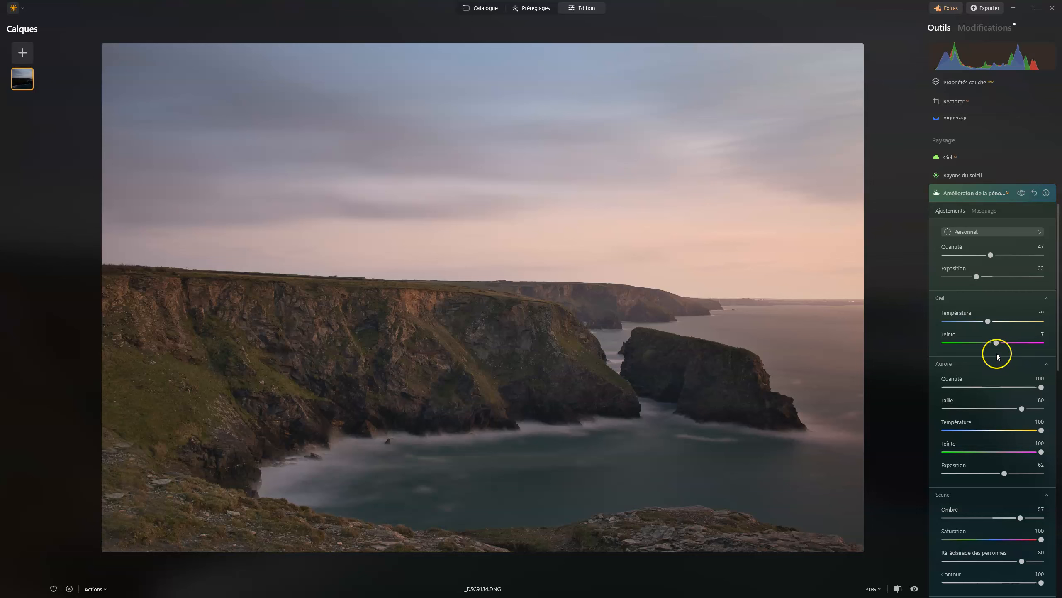
- Try the Aurore Quantité across its range, from 0 through 62, and set it to 78
scroll(990, 359, "down", 3)
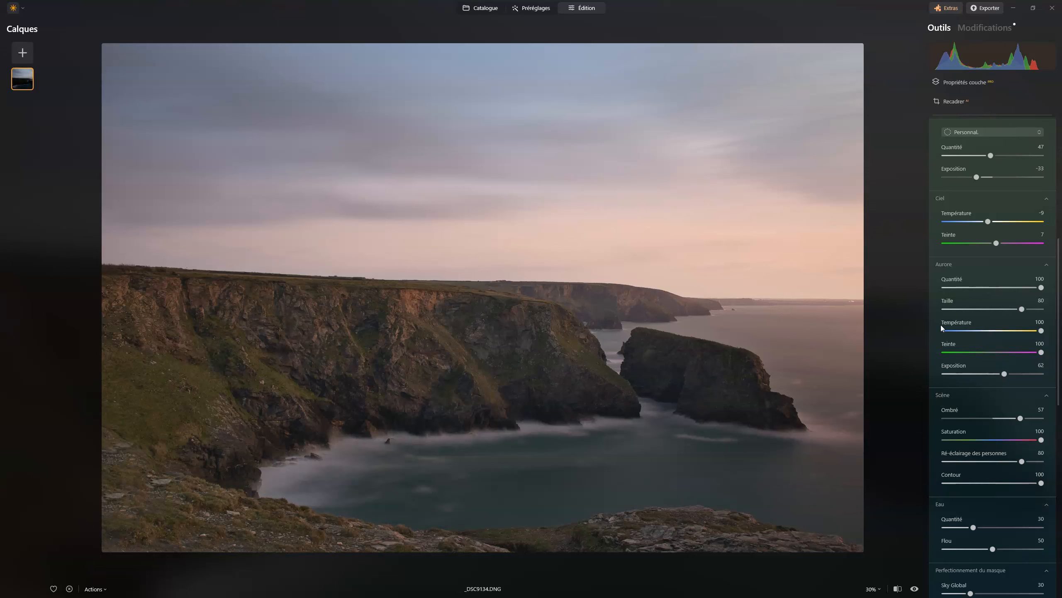
left_click(1041, 287)
left_click_drag(1040, 288, 936, 289)
mouse_move(1009, 288)
left_mouse_down()
mouse_move(1043, 288)
mouse_move(958, 289)
mouse_move(1005, 288)
left_mouse_up()
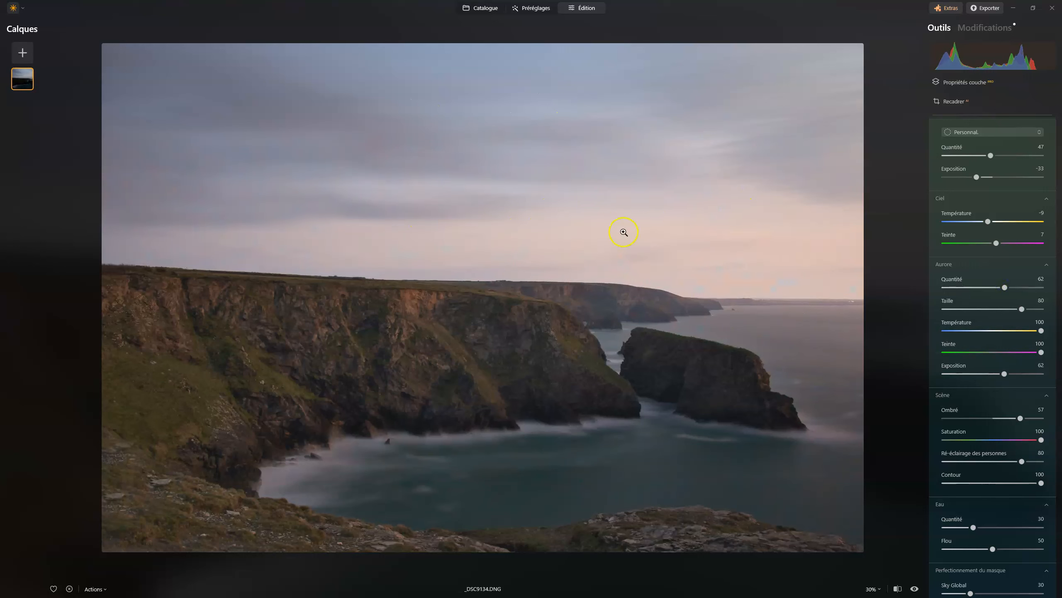
mouse_move(1005, 289)
left_mouse_down()
mouse_move(968, 287)
mouse_move(1040, 285)
mouse_move(1020, 285)
left_mouse_up()
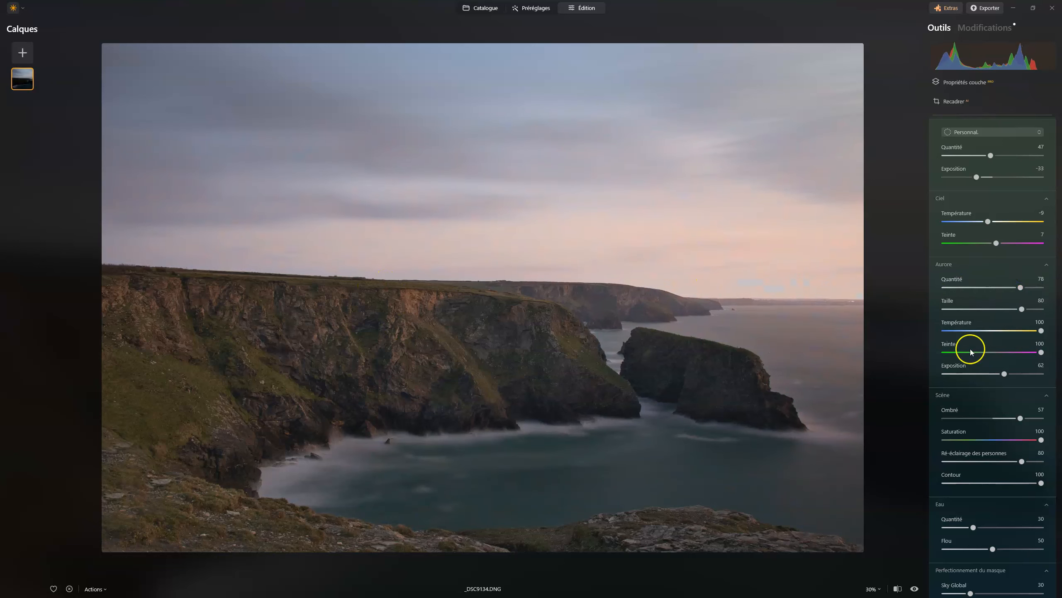
- Lower the Aurore Quantité to 57 and try Taille at 0 and 94 with Température at -49
left_click_drag(1022, 308, 876, 285)
left_click(1020, 287)
left_click_drag(942, 285, 915, 301)
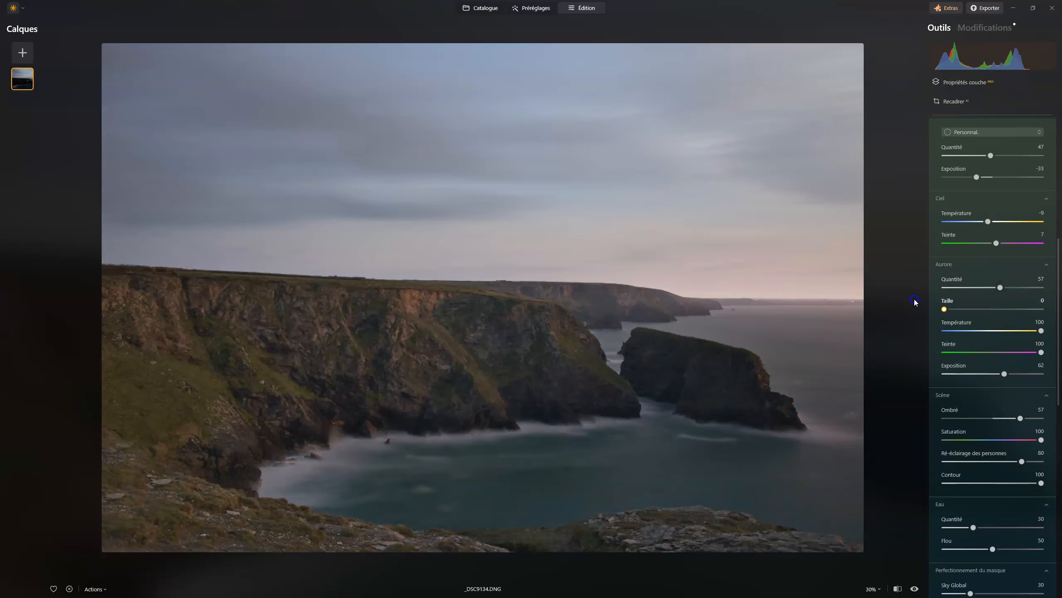
left_click_drag(987, 309, 971, 332)
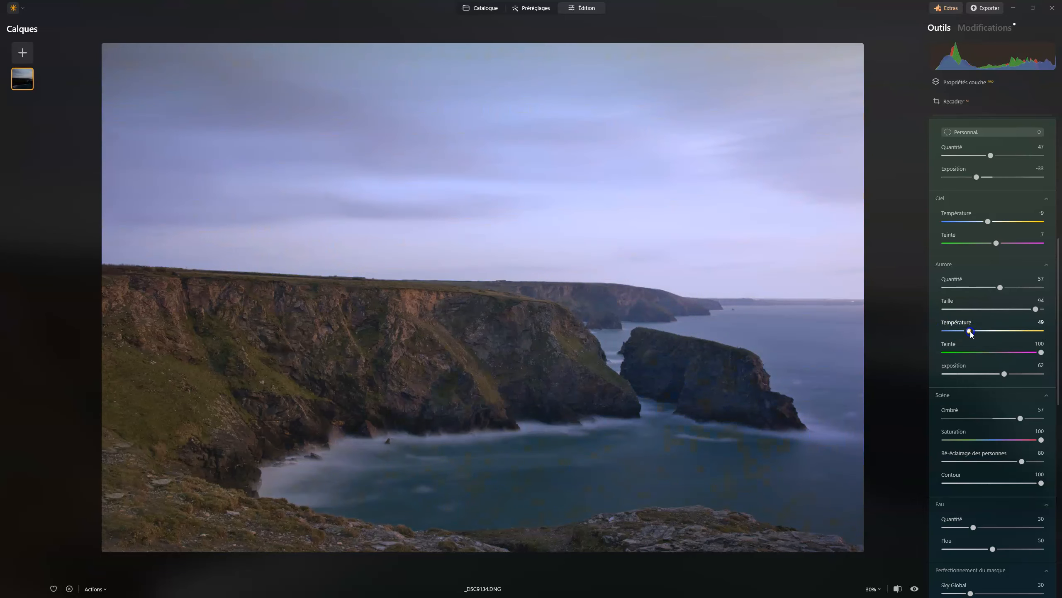
- Set the Aurore Taille to 77, Température to 35, Teinte to 59 and Exposition to 54
left_click_drag(1036, 308, 1059, 318)
left_click_drag(975, 313, 1019, 309)
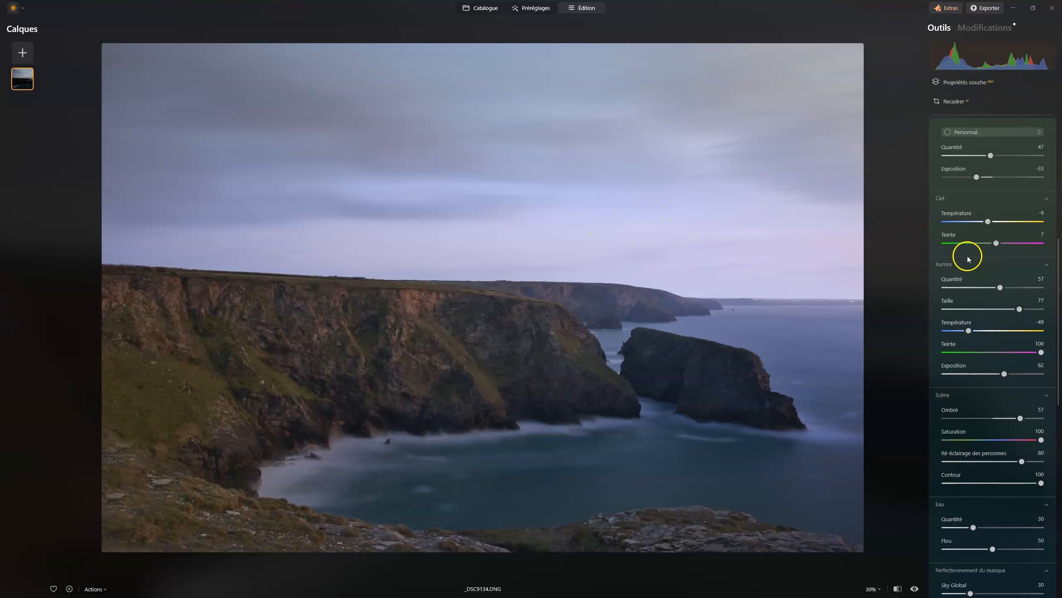
left_click_drag(970, 331, 1009, 331)
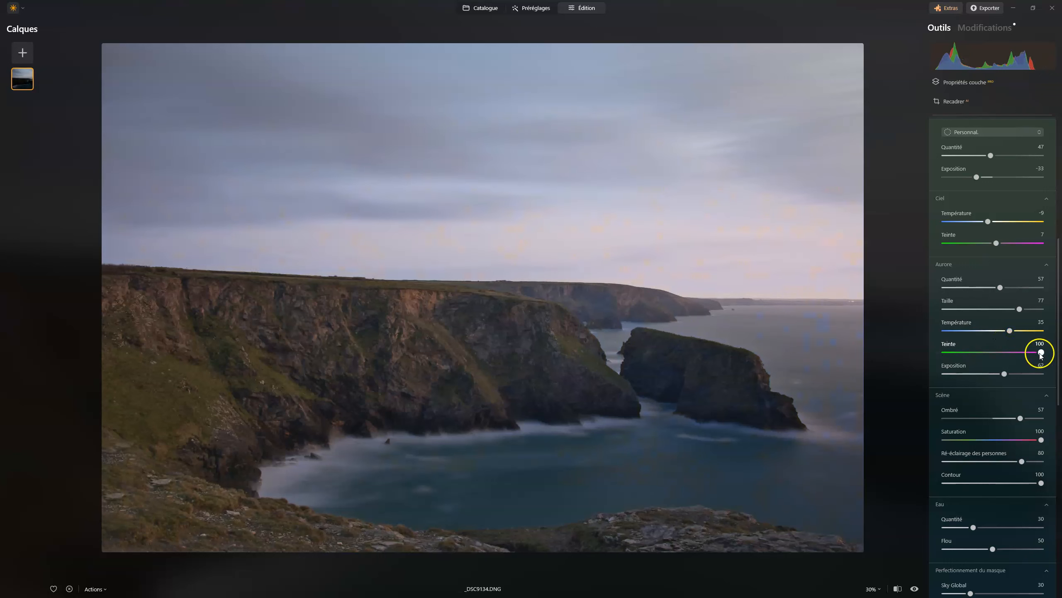
left_click_drag(1042, 352, 997, 371)
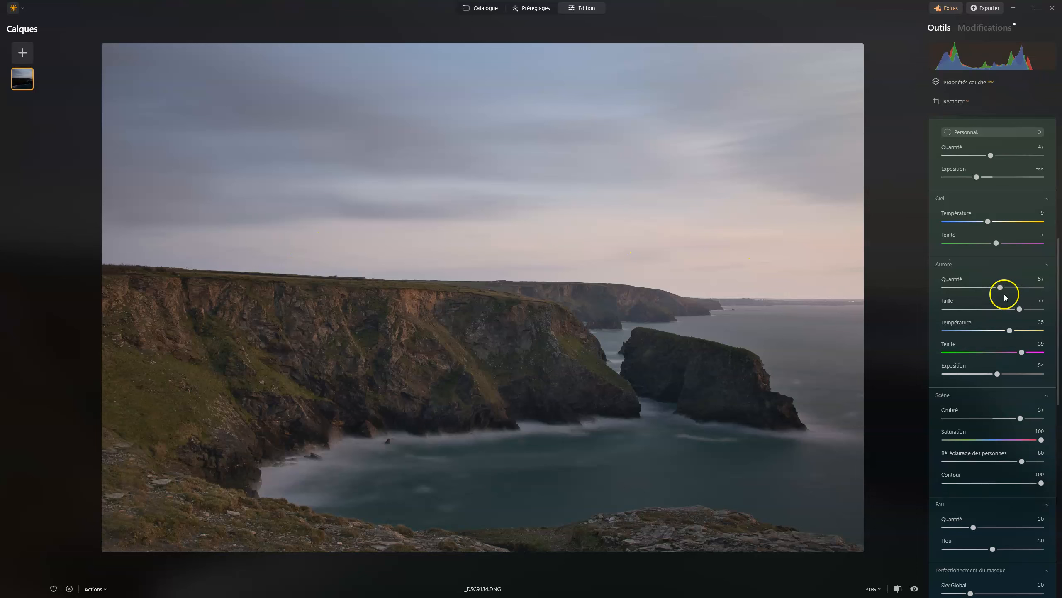
- Refine the Aurore settings to Quantité 49, Taille 78, Température 23 and Exposition 32
left_click_drag(1000, 288, 1012, 308)
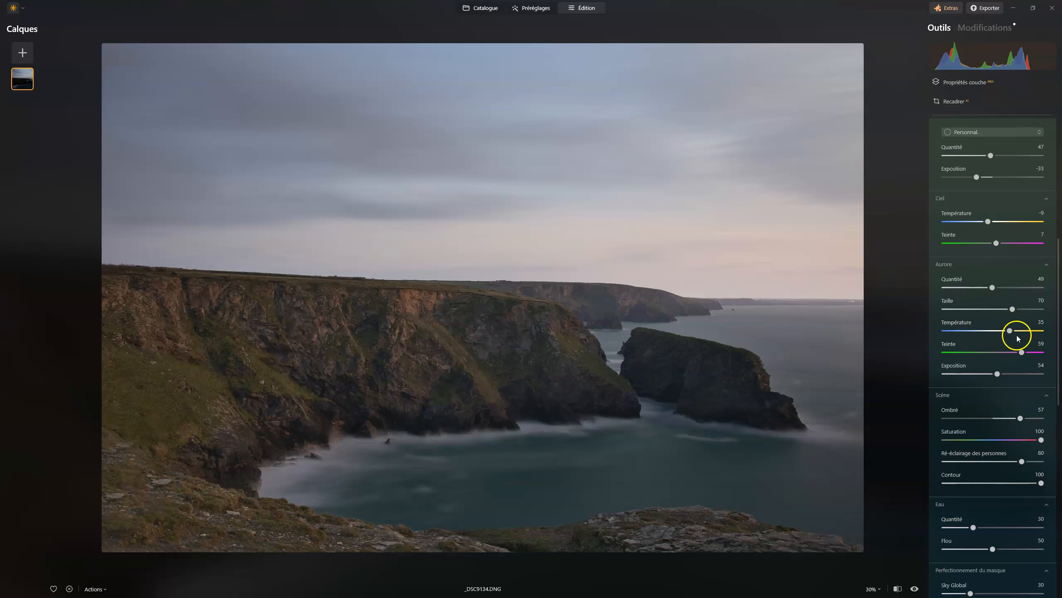
left_click_drag(1010, 330, 963, 327)
mouse_move(997, 373)
left_mouse_down()
mouse_move(961, 372)
mouse_move(1000, 367)
left_mouse_up()
left_click_drag(1012, 309, 943, 309)
left_click(991, 374)
left_click_drag(999, 373, 974, 363)
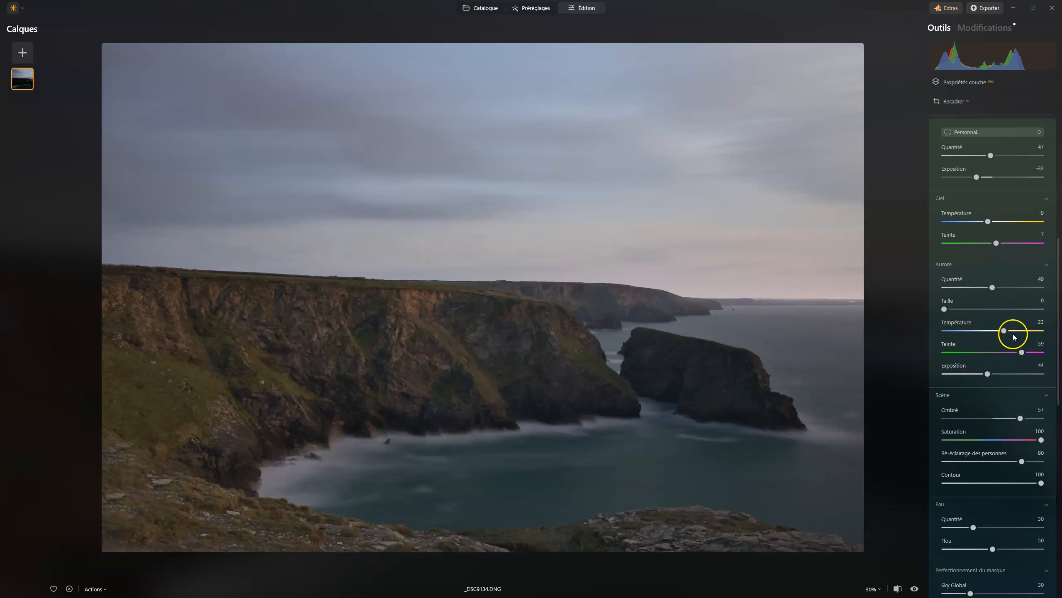
left_click_drag(945, 309, 1020, 309)
mouse_move(986, 374)
left_mouse_down()
mouse_move(961, 372)
mouse_move(976, 372)
left_mouse_up()
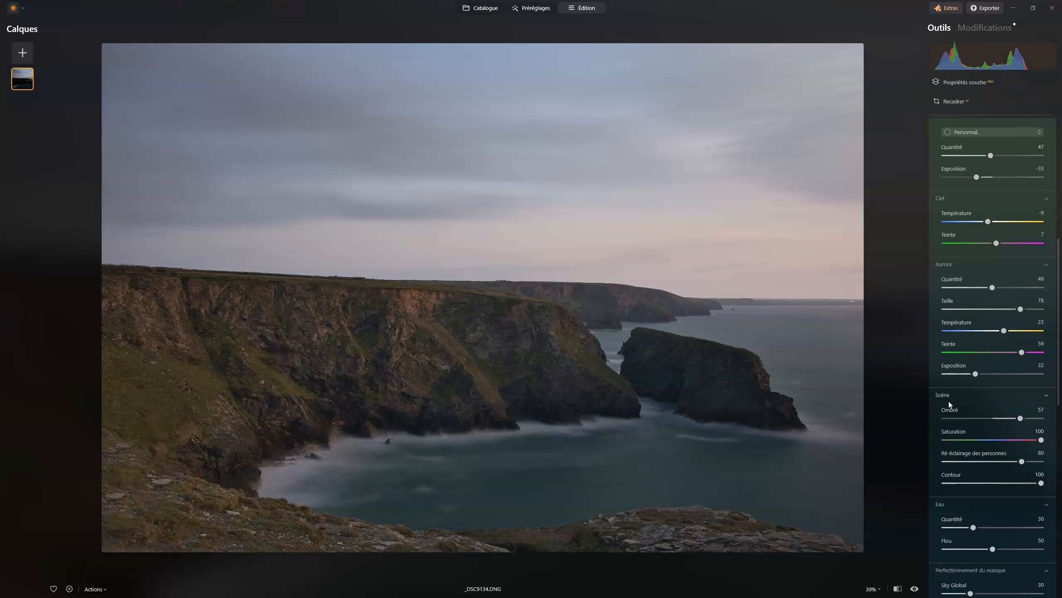
- Try different Ombré levels for the Scène and set the value to -8
left_click(1038, 316)
mouse_move(1023, 417)
left_mouse_down()
mouse_move(922, 410)
mouse_move(1033, 418)
mouse_move(924, 403)
mouse_move(1006, 409)
mouse_move(948, 400)
mouse_move(1023, 408)
mouse_move(949, 410)
mouse_move(1050, 411)
mouse_move(949, 408)
mouse_move(1017, 405)
left_mouse_up()
left_click(1011, 418)
left_click(985, 398)
mouse_move(1008, 420)
left_mouse_down()
mouse_move(944, 410)
mouse_move(991, 408)
mouse_move(960, 408)
mouse_move(989, 420)
left_mouse_up()
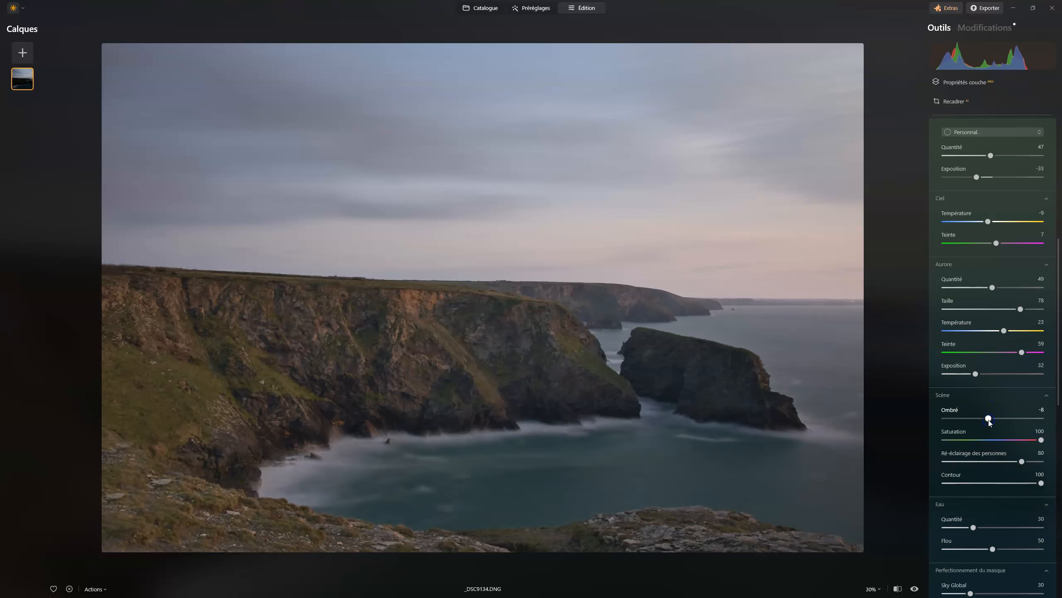
- Set the Scène Saturation to 79, Ré-éclairage des personnes to 46 and Contour to 72
mouse_move(1041, 441)
left_mouse_down()
mouse_move(878, 430)
mouse_move(1046, 431)
mouse_move(908, 427)
mouse_move(997, 424)
mouse_move(1056, 433)
mouse_move(927, 436)
mouse_move(1050, 438)
left_mouse_up()
left_click_drag(964, 439, 1032, 448)
mouse_move(1030, 440)
left_mouse_down()
mouse_move(962, 444)
mouse_move(1022, 453)
left_mouse_up()
left_click_drag(1021, 461, 1043, 461)
left_click_drag(953, 475, 1015, 480)
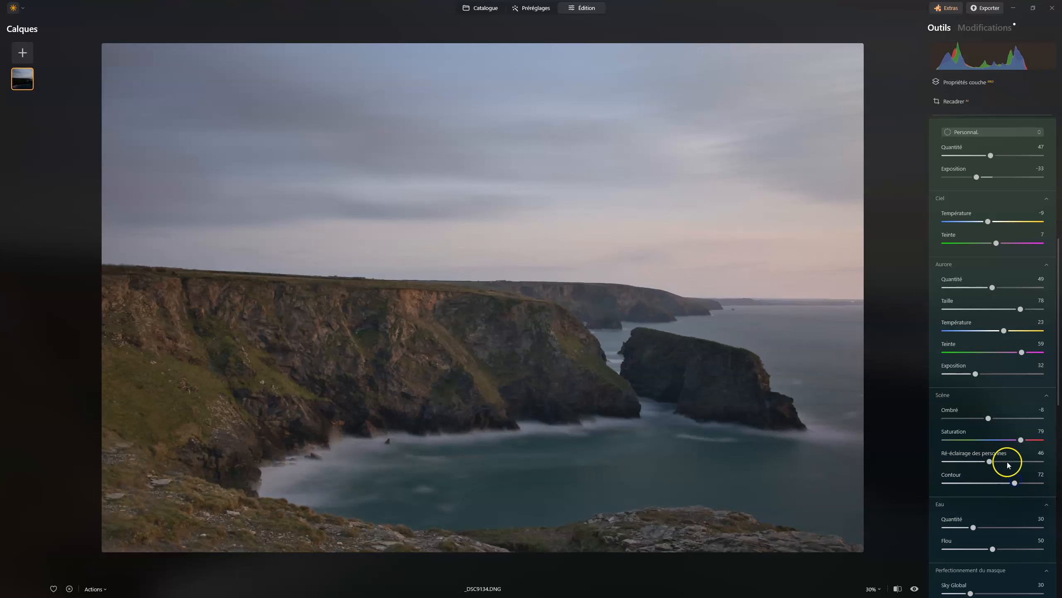
scroll(1006, 251, "up", 2)
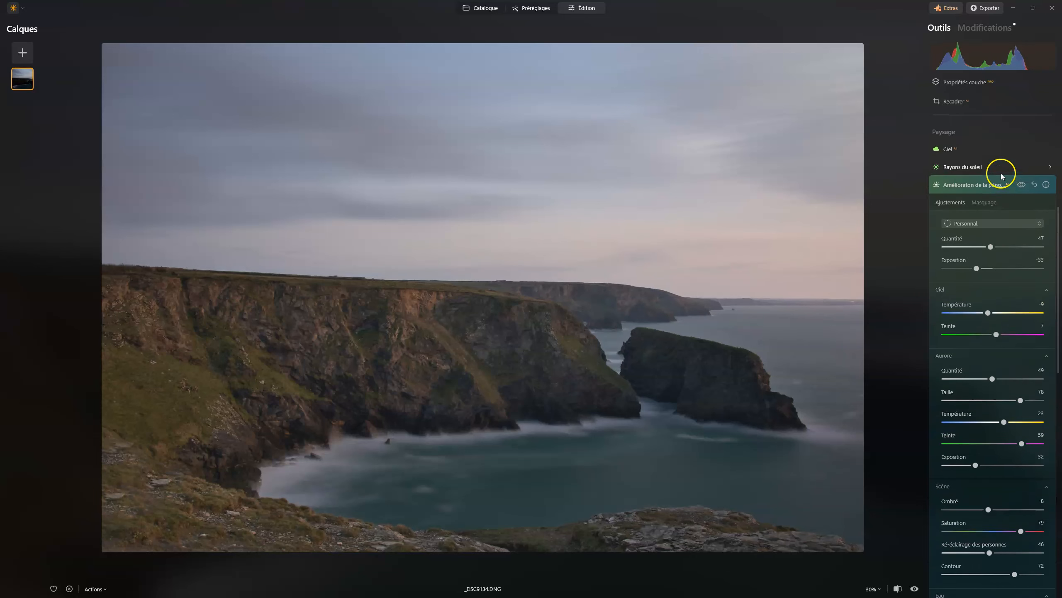
- Set the Scène Contour to 89 and Ombré to 0, and the tool's overall Quantité to 55
left_click(989, 205)
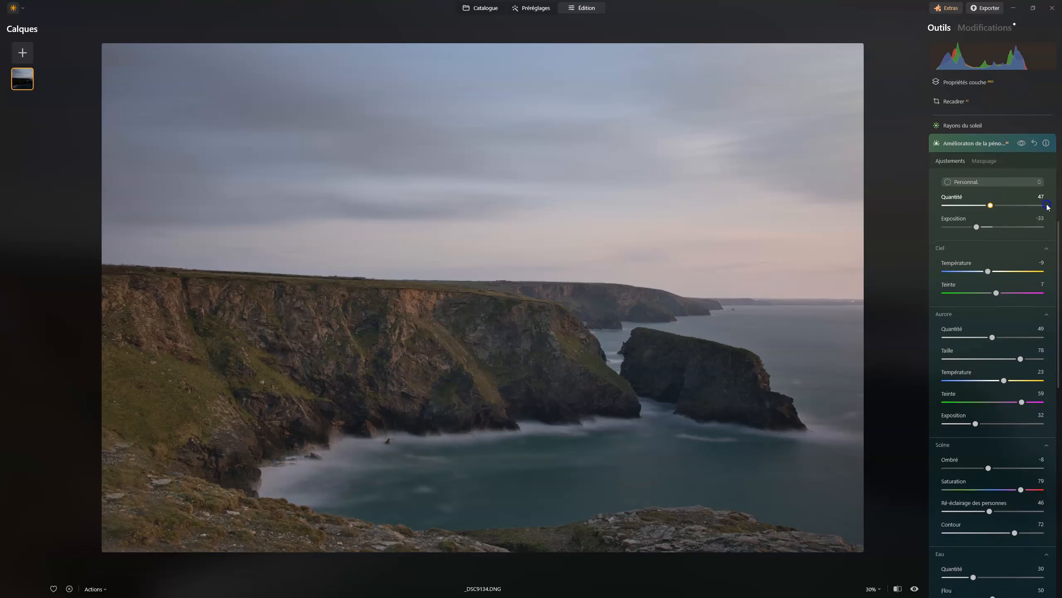
scroll(978, 368, "down", 4)
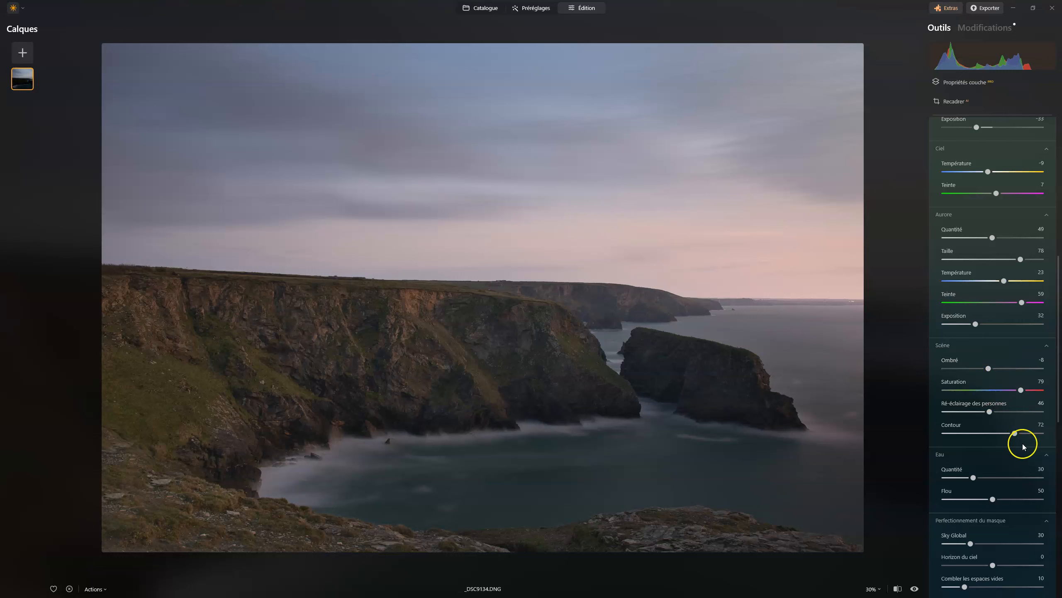
left_click_drag(1015, 433, 923, 422)
double_click(1030, 424)
left_click(1031, 425)
left_click(970, 368)
mouse_move(1002, 378)
left_mouse_down()
mouse_move(976, 370)
mouse_move(995, 376)
left_mouse_up()
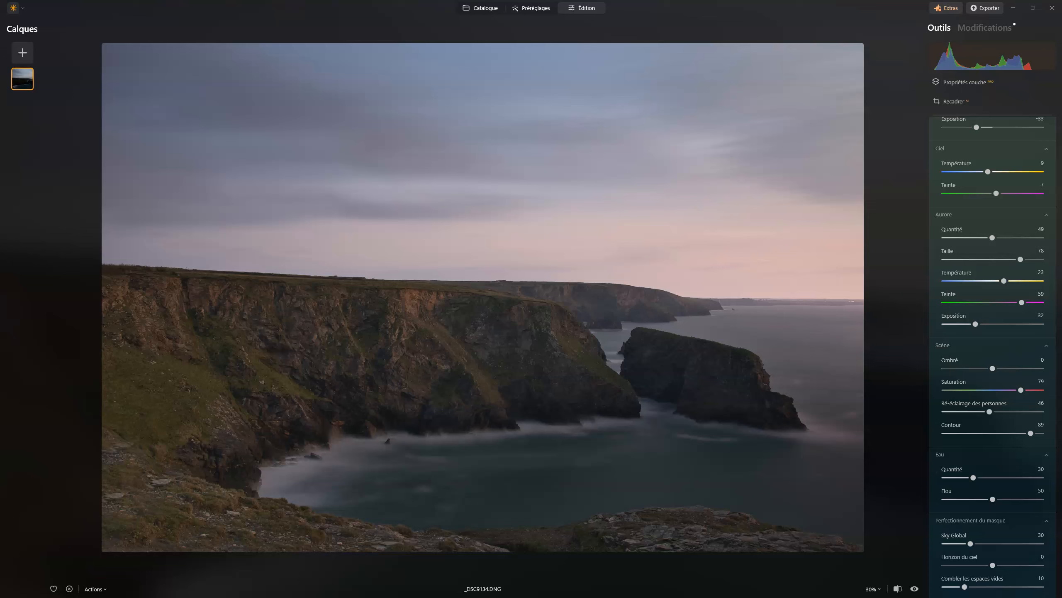
scroll(963, 249, "up", 4)
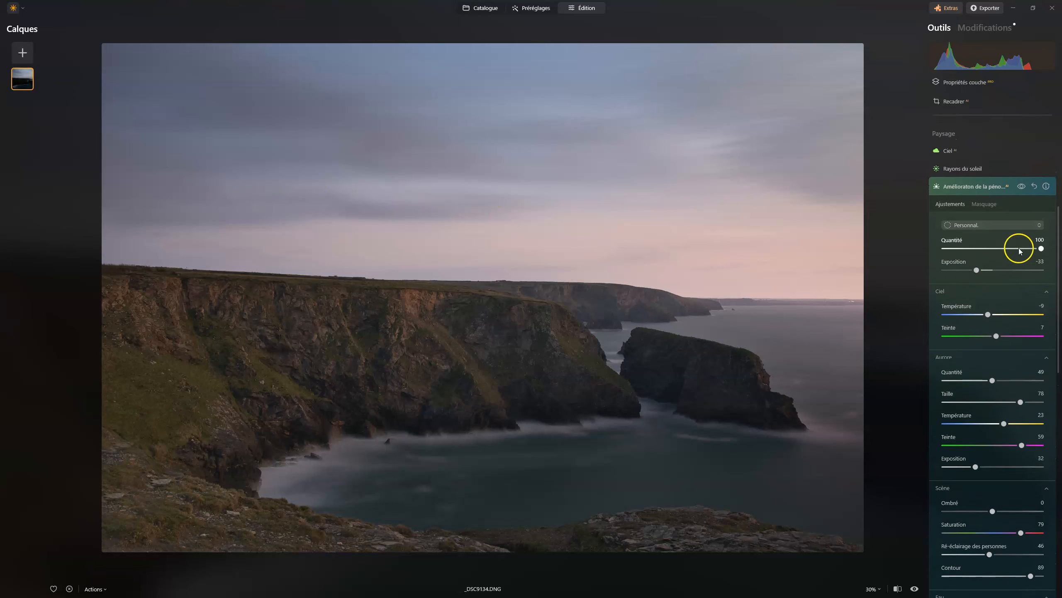
left_click_drag(1041, 254, 1002, 249)
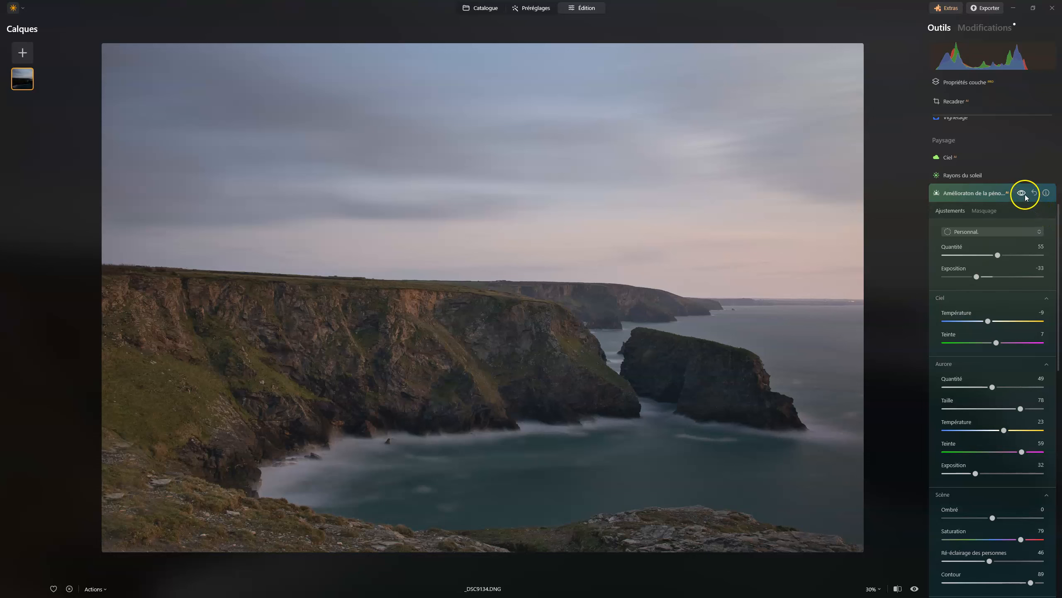
- Toggle the Amélioration de la pénombre effect off and on repeatedly to compare the photo with and without it
left_click(1023, 194)
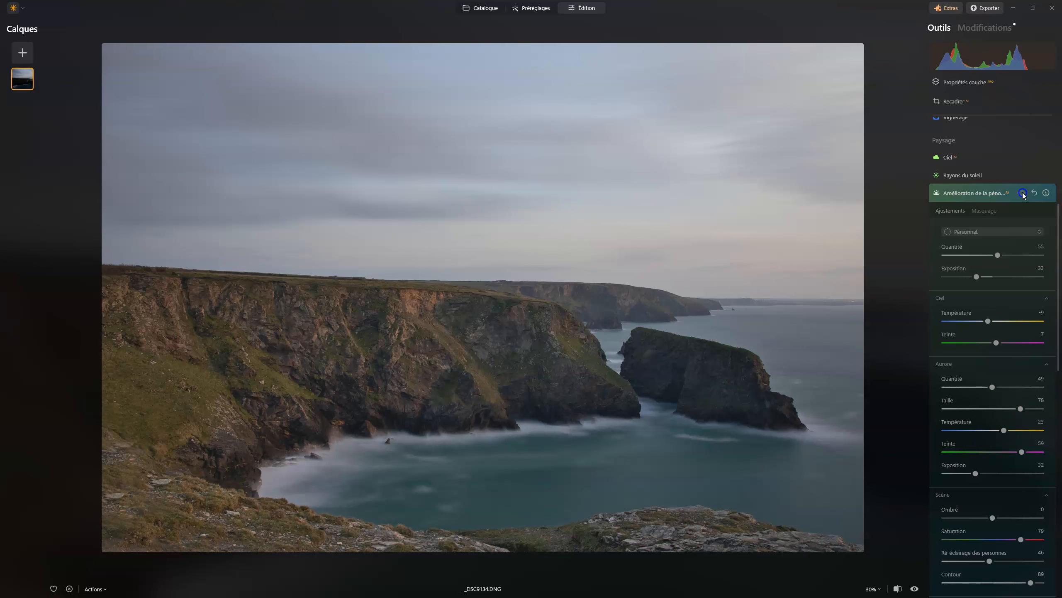
left_click(1022, 193)
left_click(1023, 193)
left_click(1022, 193)
left_click(1023, 193)
left_click(1023, 193)
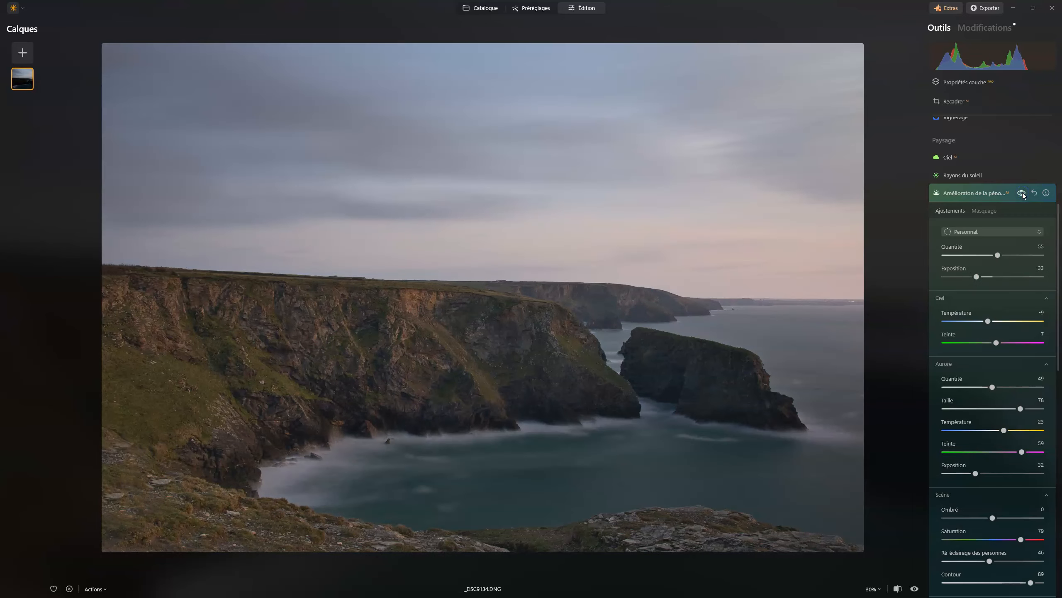
left_click(1023, 193)
left_click(1023, 193)
left_click(1022, 193)
left_click(1023, 193)
left_click(1023, 193)
left_click(1022, 193)
- Try the Eau Quantité at low and high levels and leave it at 100
scroll(1025, 297, "down", 3)
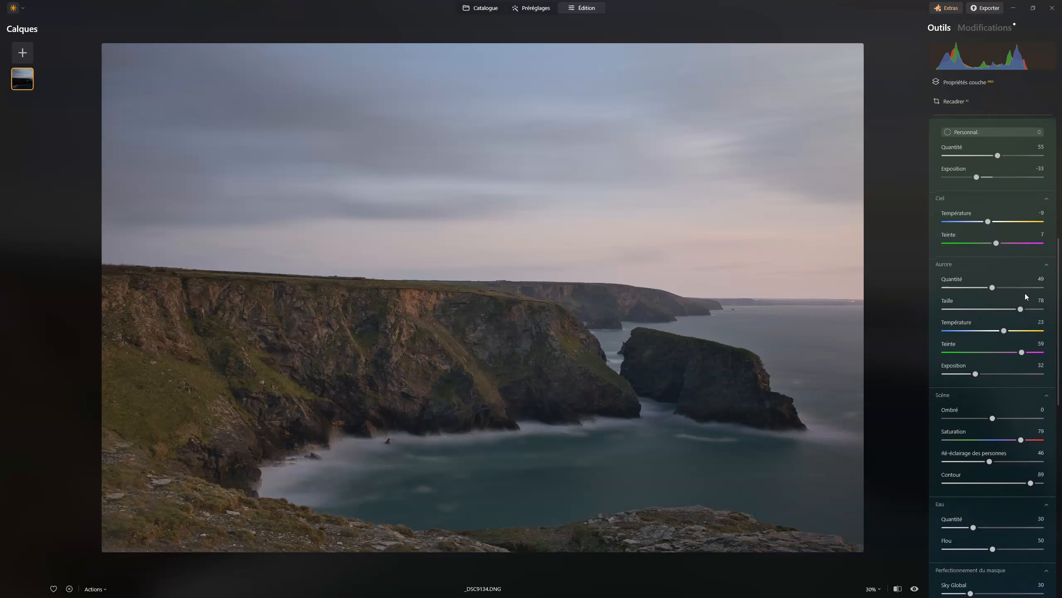
scroll(1025, 293, "down", 5)
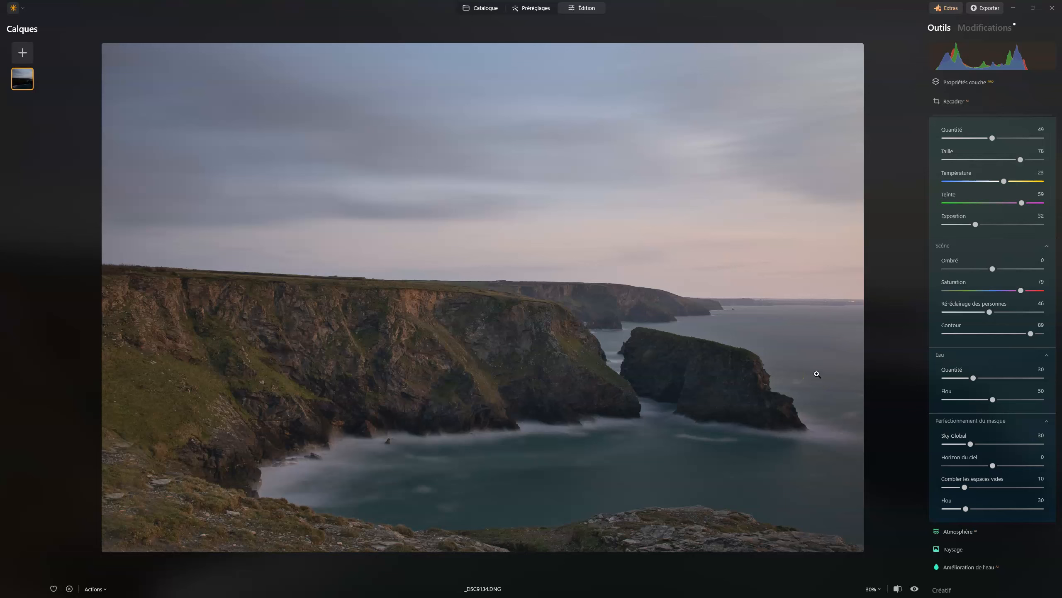
left_click_drag(973, 378, 983, 377)
left_click_drag(911, 376, 1041, 379)
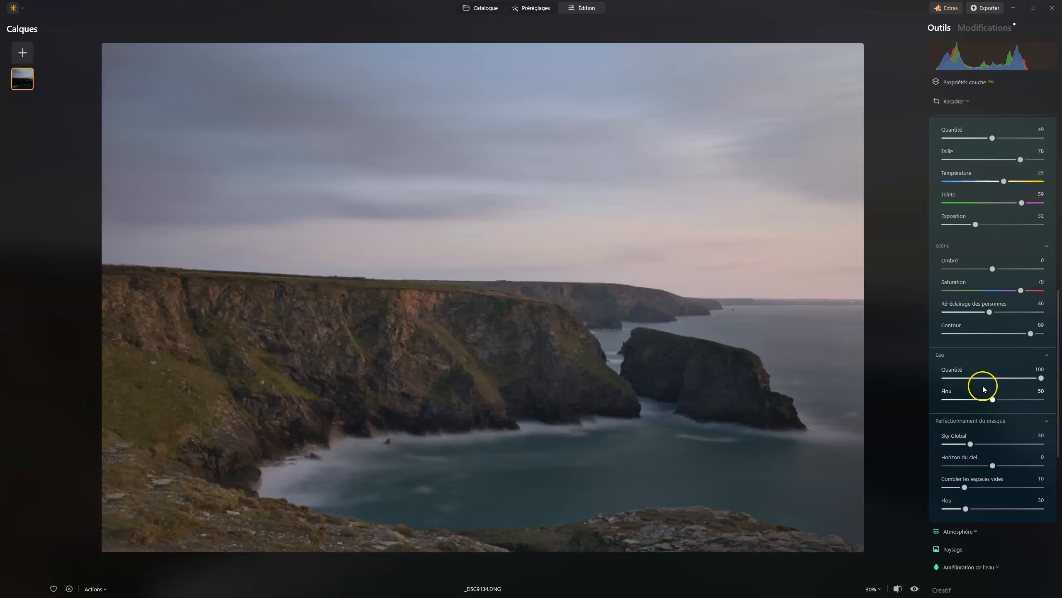
left_click_drag(1042, 378, 925, 376)
left_click(1041, 378)
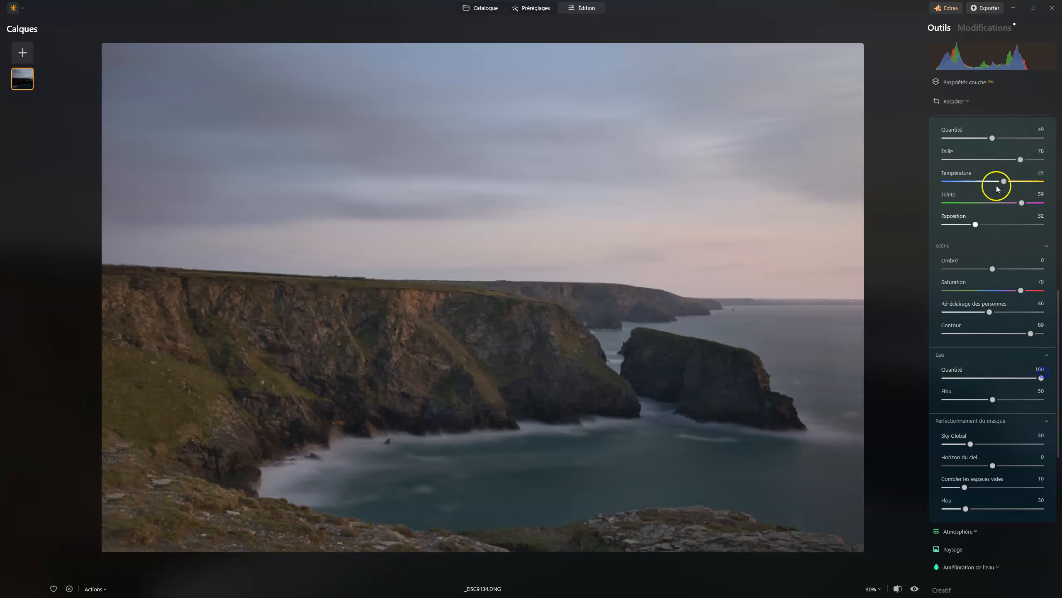
- Set the Aurore Quantité to 54 and the tool's overall Quantité to 100
left_click_drag(993, 138, 1041, 138)
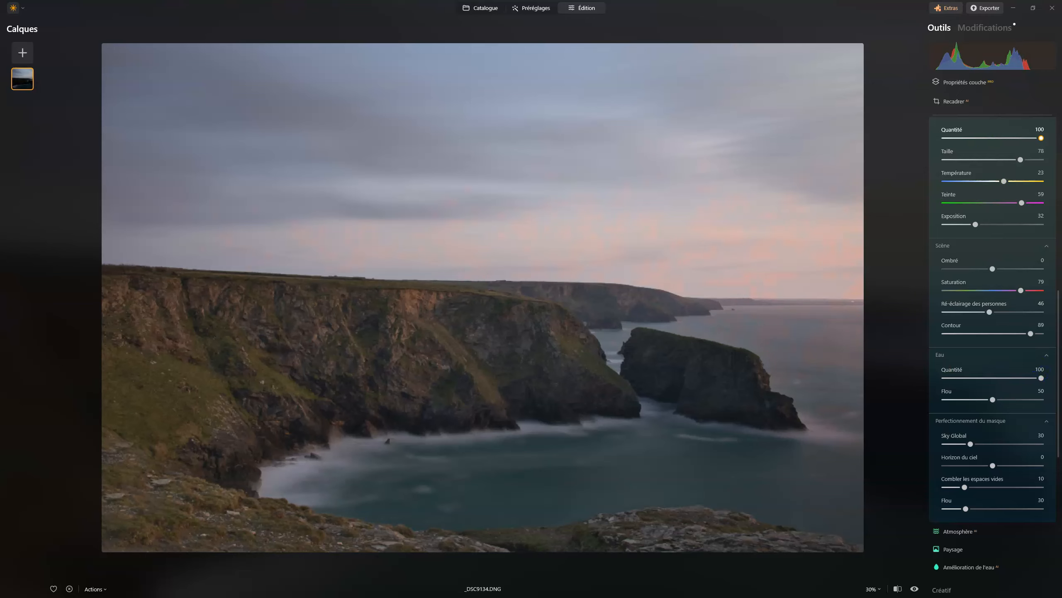
scroll(1029, 188, "up", 5)
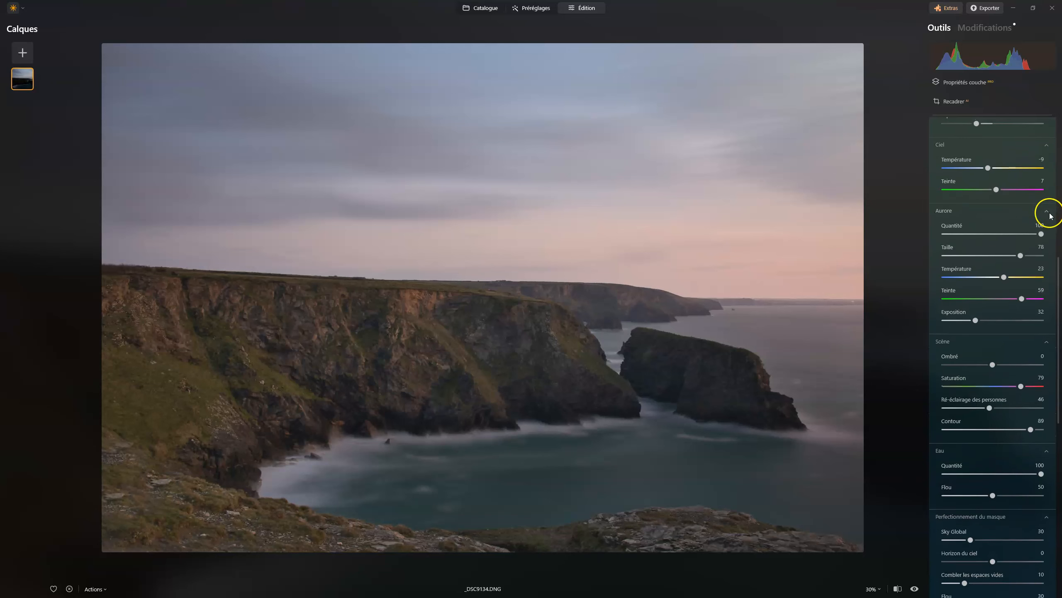
left_click_drag(1041, 240, 999, 242)
scroll(1010, 216, "up", 5)
left_click_drag(998, 203, 1041, 205)
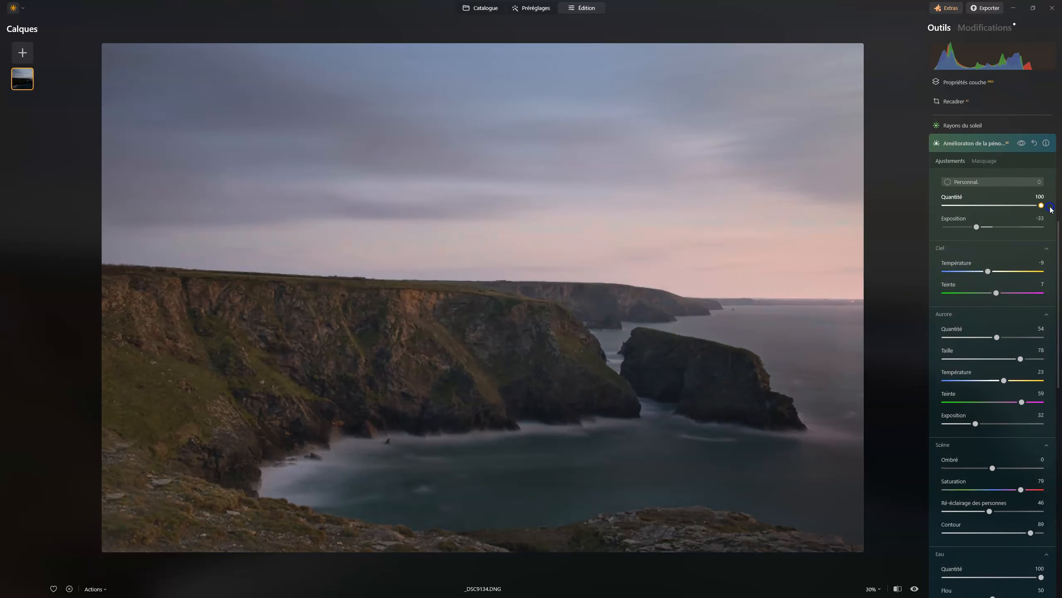
- Refine the Eau settings in the list of applied modifications to Quantité 86 and Flou 63
scroll(1010, 287, "down", 4)
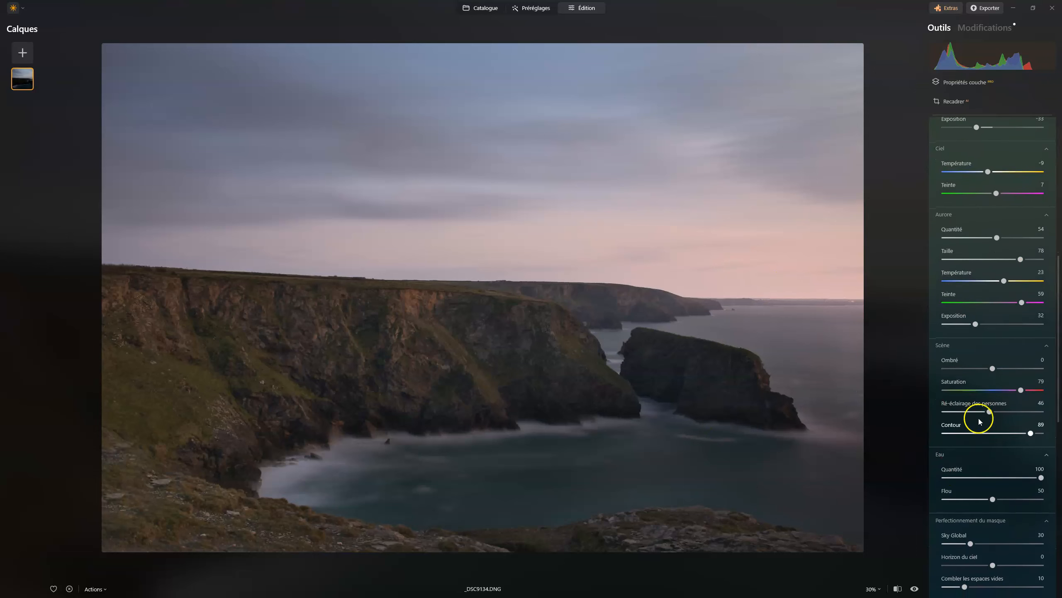
left_click_drag(1041, 478, 981, 499)
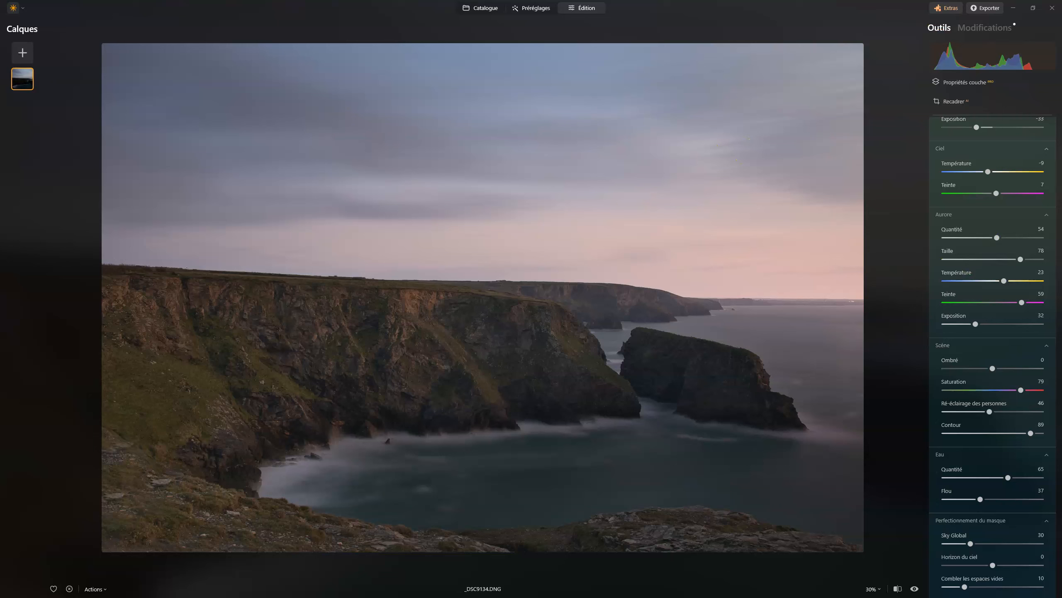
left_click(977, 30)
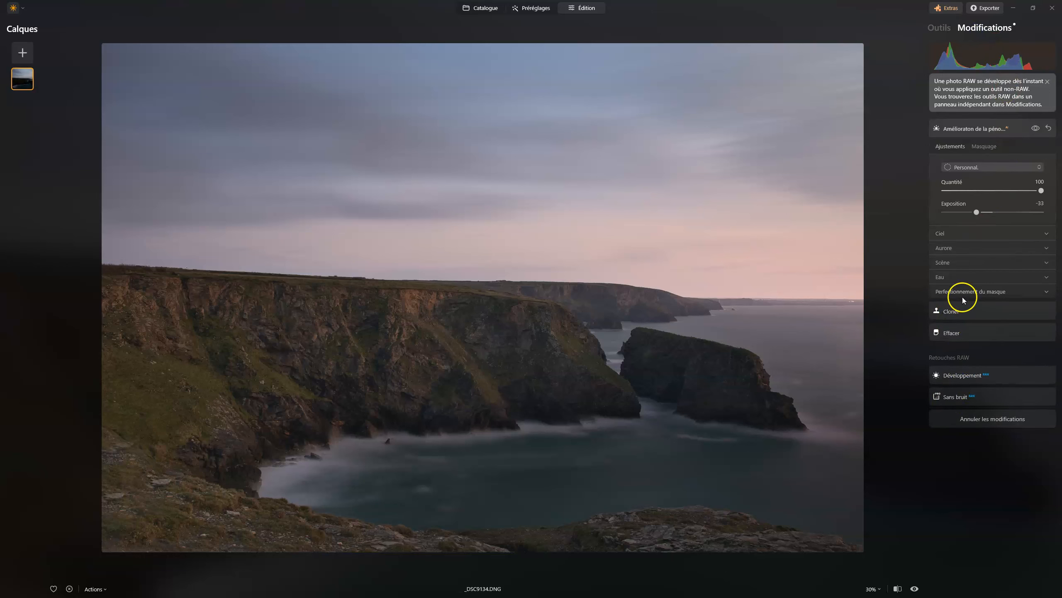
left_click(950, 262)
left_click(941, 371)
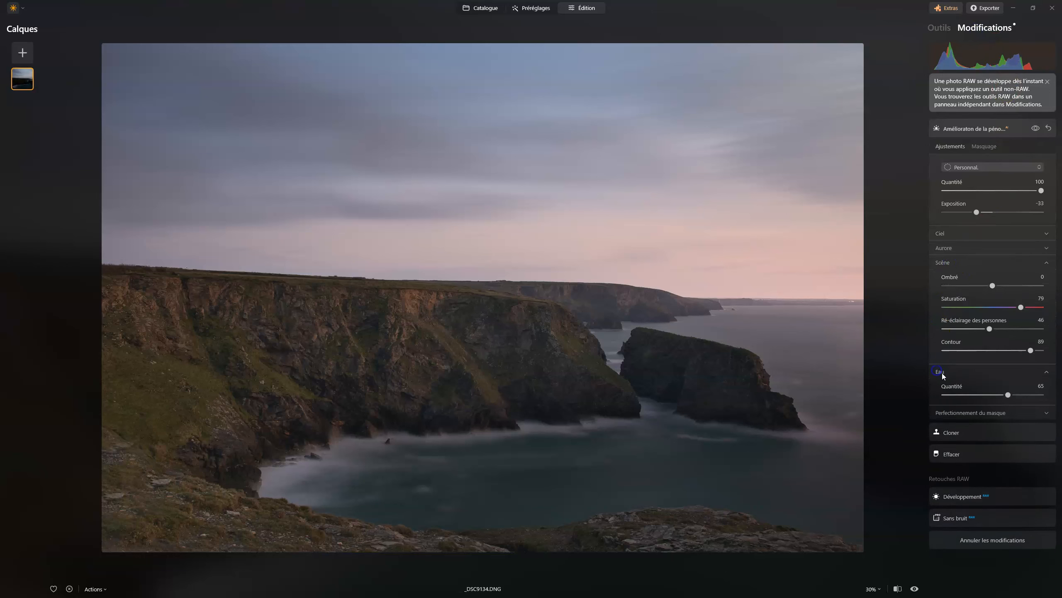
mouse_move(1009, 401)
left_mouse_down()
mouse_move(967, 398)
mouse_move(1054, 397)
mouse_move(967, 397)
mouse_move(1043, 396)
mouse_move(982, 394)
mouse_move(1028, 395)
left_mouse_up()
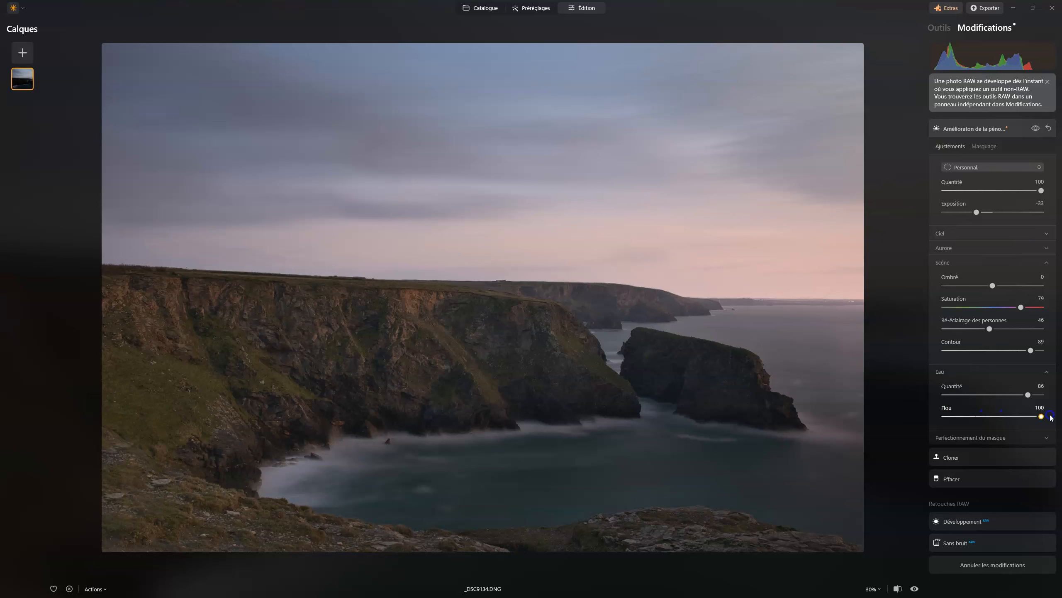
left_click_drag(939, 408, 1005, 414)
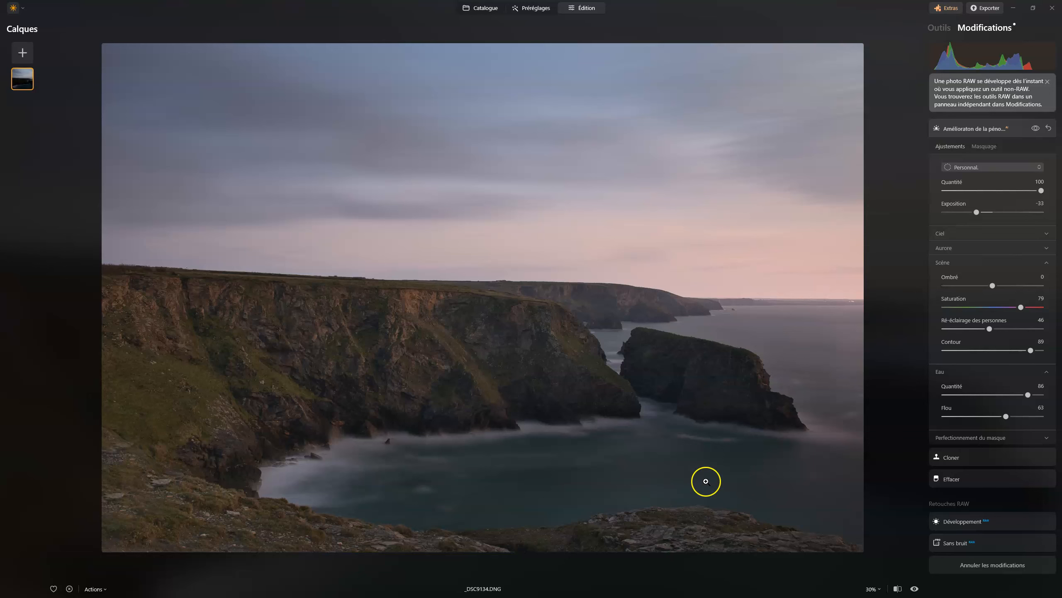
- In the RAW Développement adjustments, set Hautes lum. to -86 and lower the tone curve's midpoint to darken the photo
left_click(966, 522)
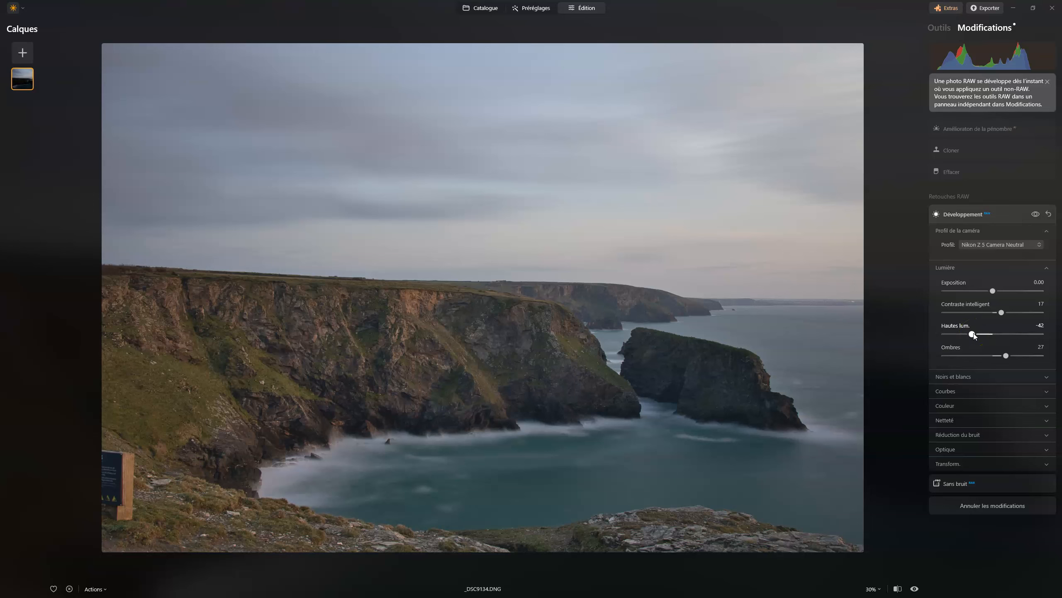
mouse_move(945, 333)
left_mouse_down()
mouse_move(908, 333)
mouse_move(954, 342)
left_mouse_up()
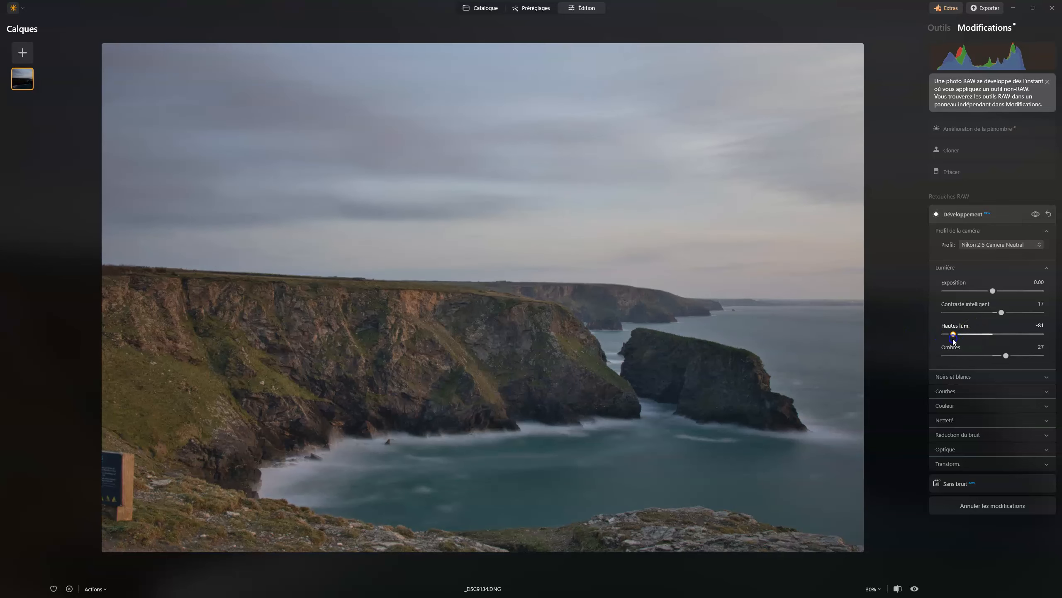
left_click(955, 391)
left_click(994, 466)
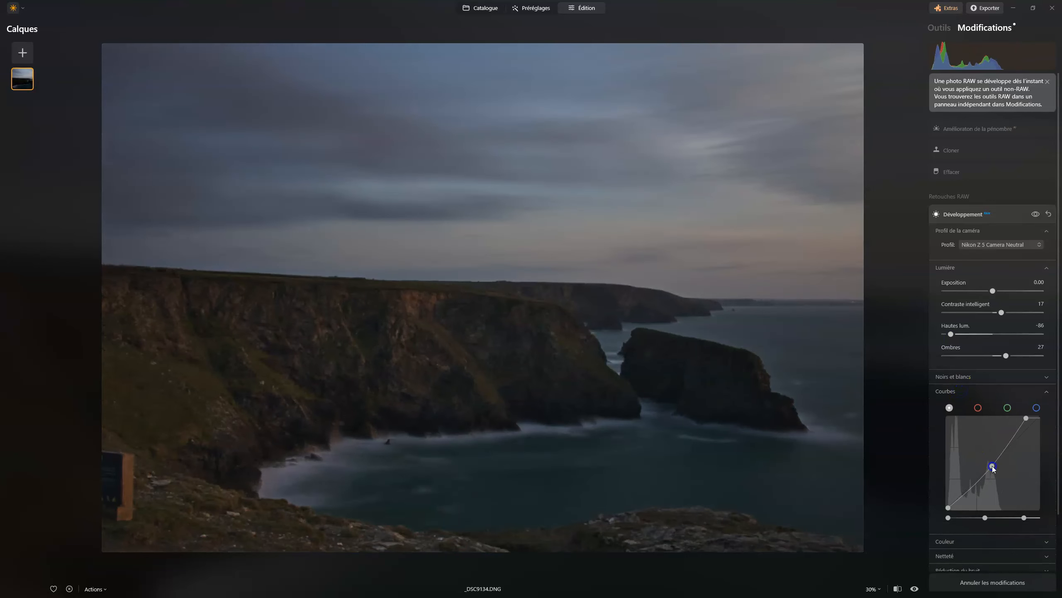
left_click_drag(994, 467, 992, 465)
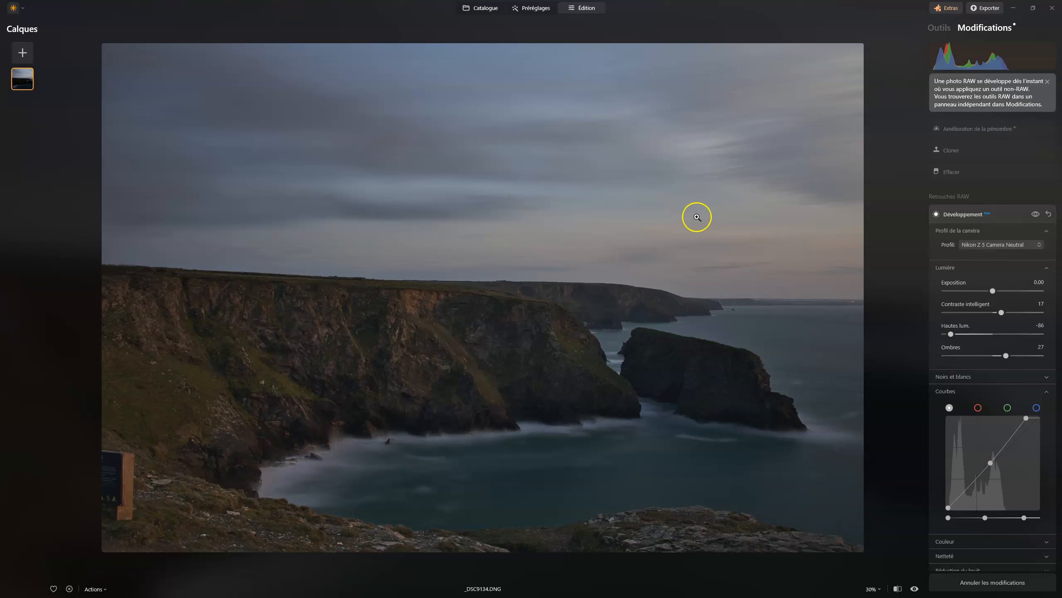
- In the Amélioration de la pénombre adjustments, set Exposition to 11, Eau Quantité to 97 and Eau Flou to 100
left_click(979, 130)
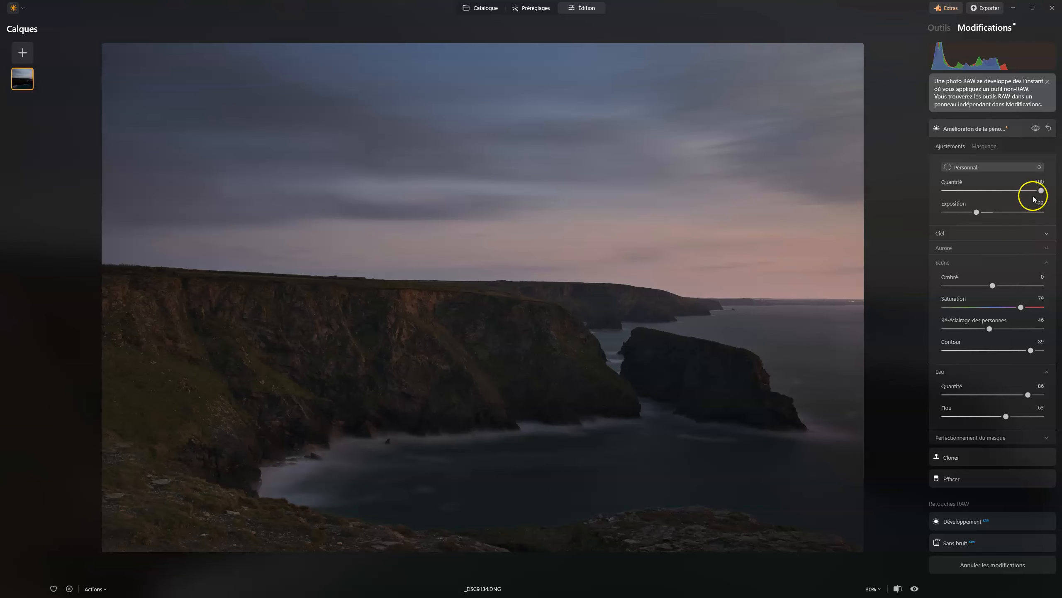
left_click_drag(977, 212, 1000, 214)
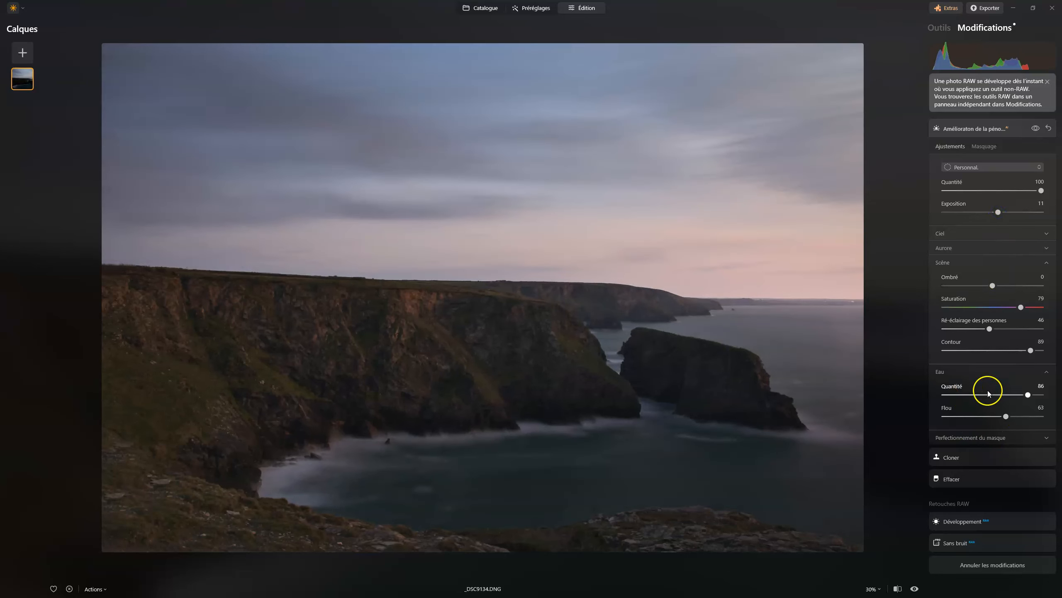
left_click_drag(1014, 397, 1040, 396)
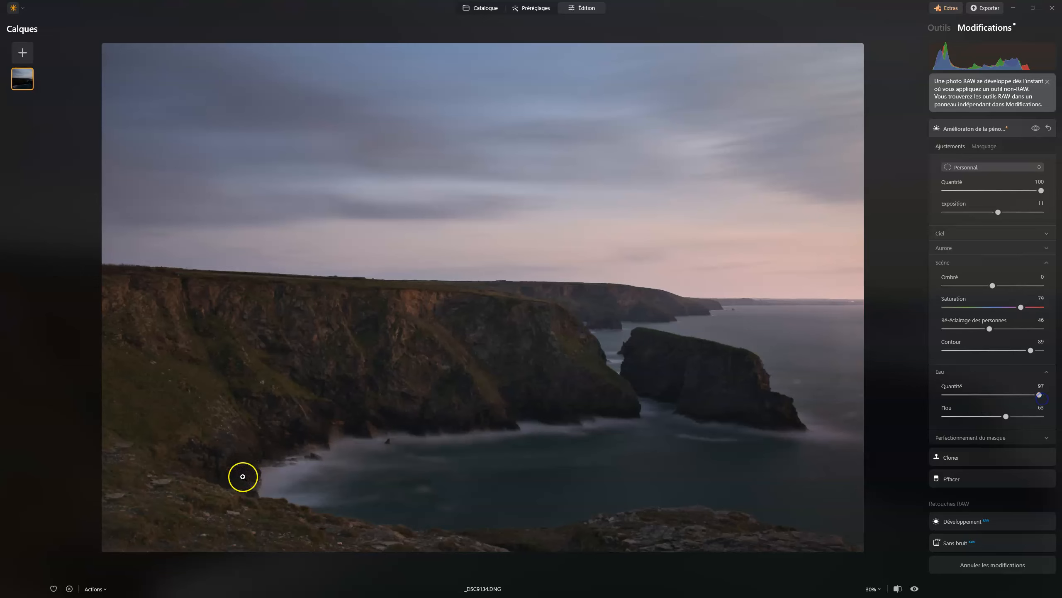
left_click_drag(990, 419, 1043, 417)
- Try a Horizon du ciel value of 17 in the mask refinement settings and reset it to 0
left_click(962, 438)
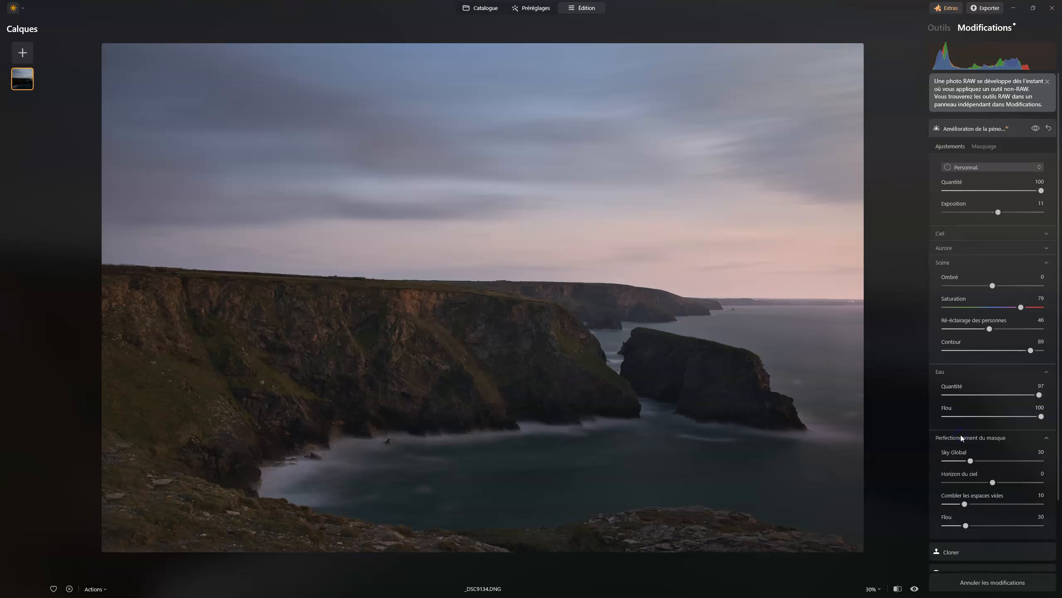
scroll(962, 440, "down", 2)
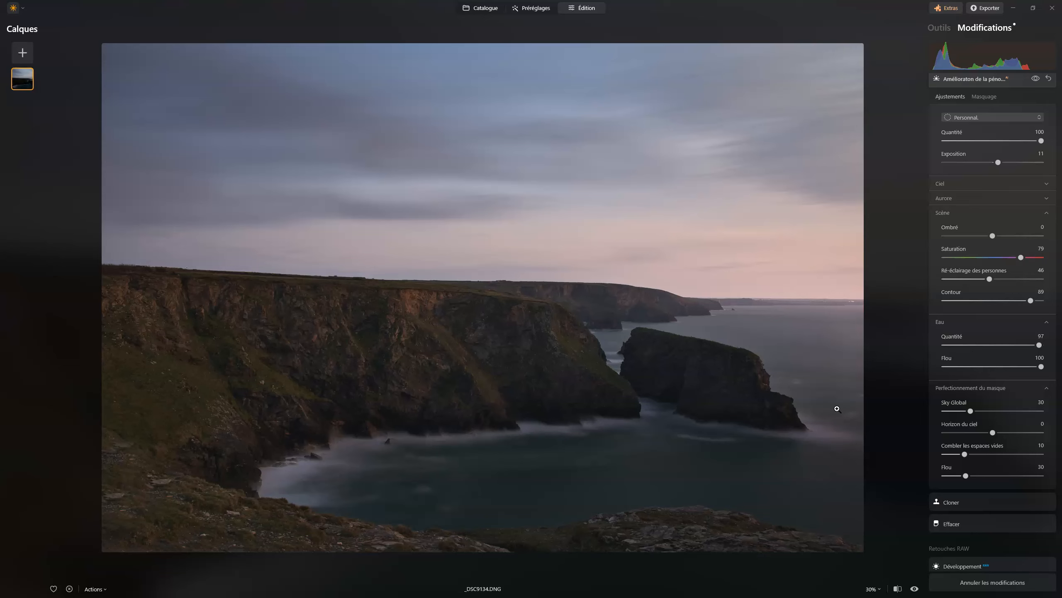
mouse_move(991, 435)
left_mouse_down()
mouse_move(1016, 436)
mouse_move(935, 427)
mouse_move(1017, 429)
mouse_move(1002, 428)
left_mouse_up()
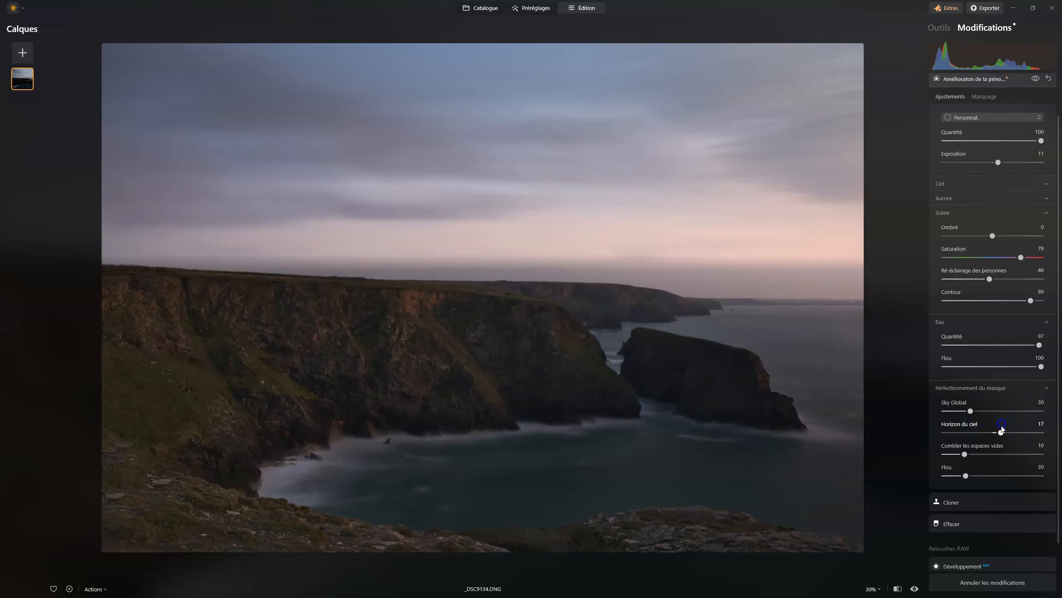
double_click(1001, 433)
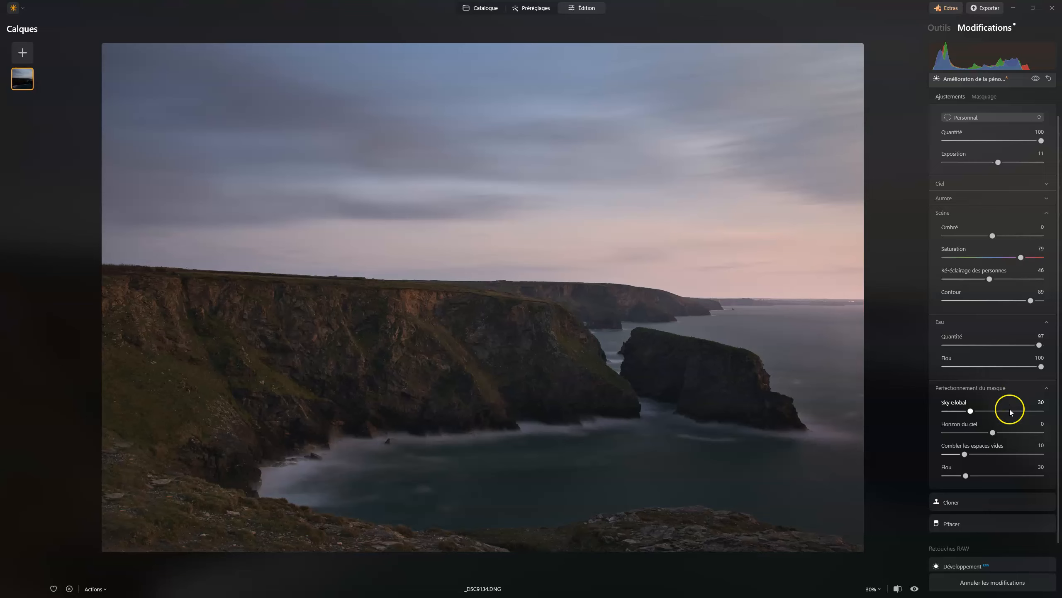
- Test low and high Sky Global levels for the mask refinement and set the value to 54
left_click_drag(970, 411, 1018, 413)
left_click_drag(951, 406, 880, 402)
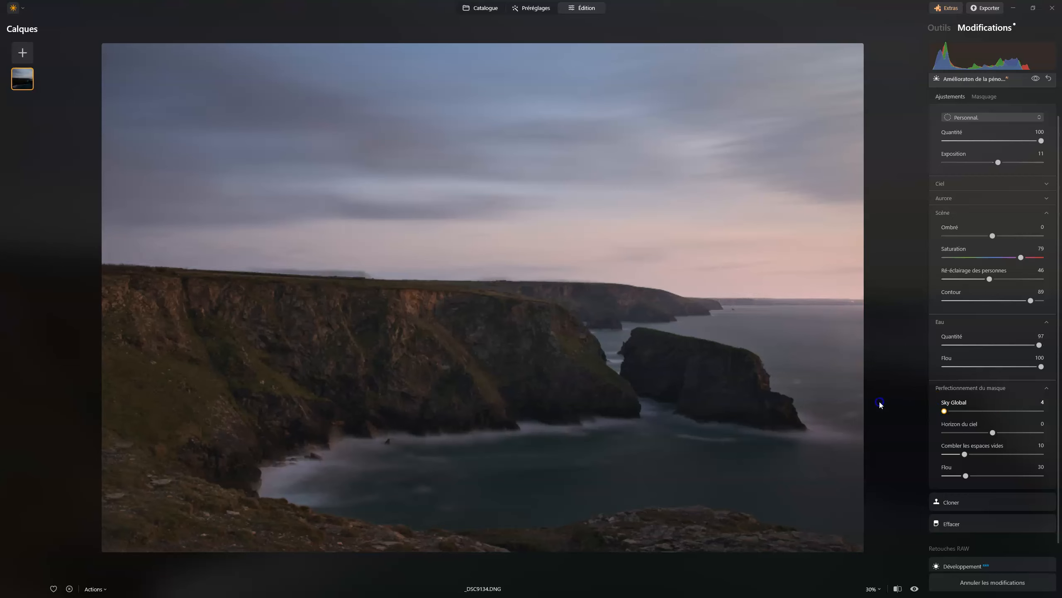
left_click_drag(975, 403, 911, 402)
left_click_drag(975, 398, 996, 403)
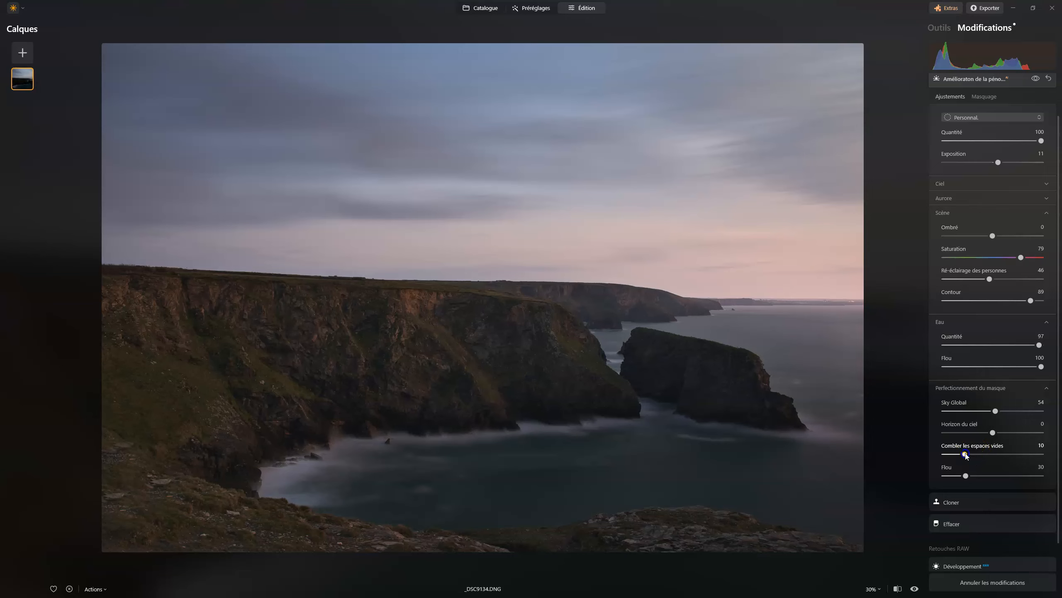
- Set the mask refinement's Combler les espaces vides to 25 and Flou to 57
left_click_drag(986, 456, 1027, 456)
left_click_drag(909, 445, 1007, 446)
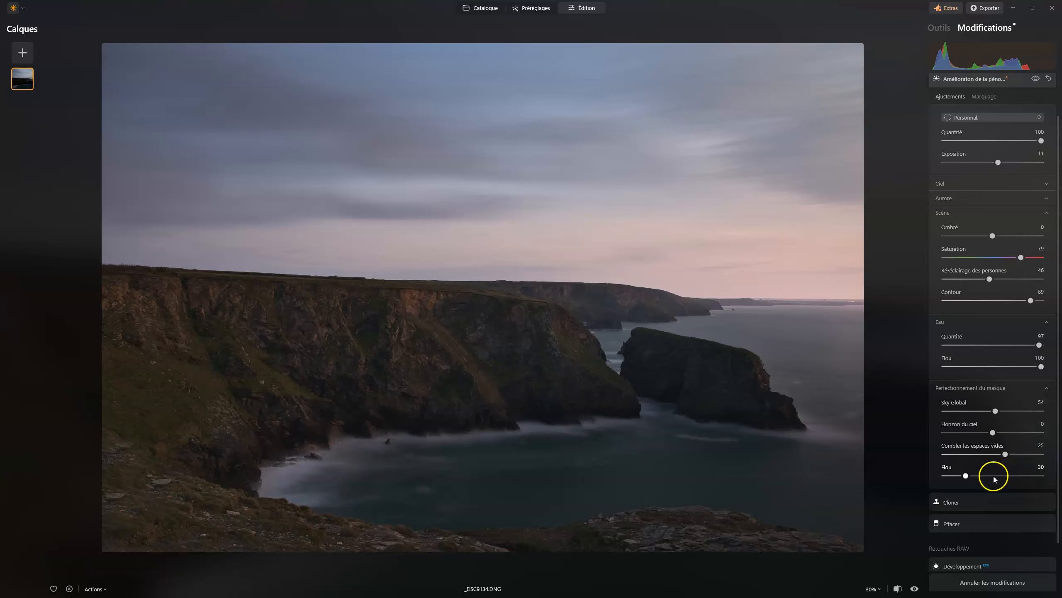
left_click(968, 478)
left_click_drag(958, 471, 999, 473)
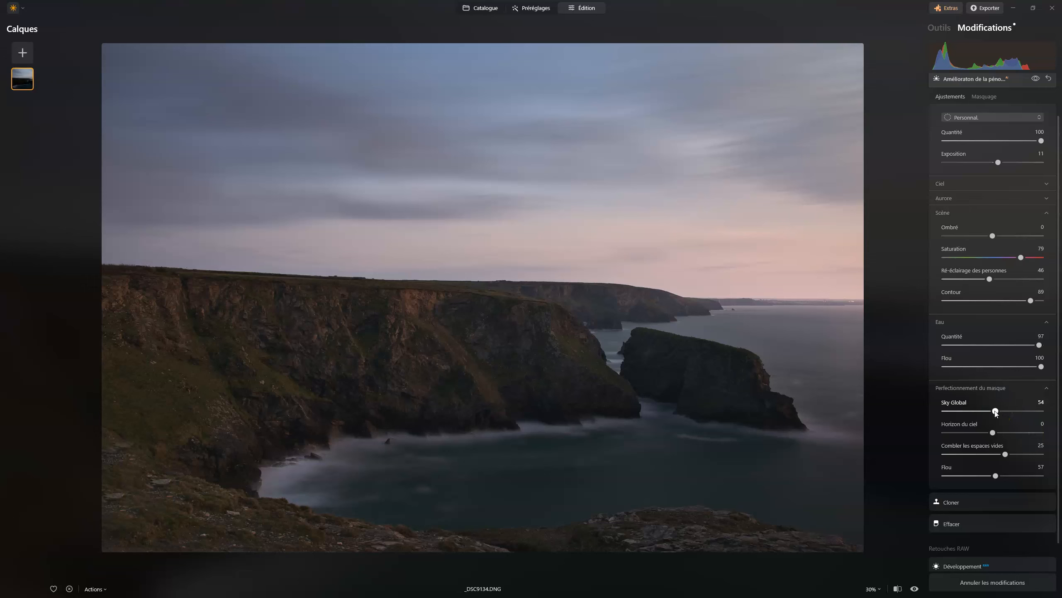
- Set the mask refinement's Sky Global to 30 and Combler les espaces vides to 10
left_click_drag(995, 410, 970, 411)
left_click(994, 434)
left_click(1005, 454)
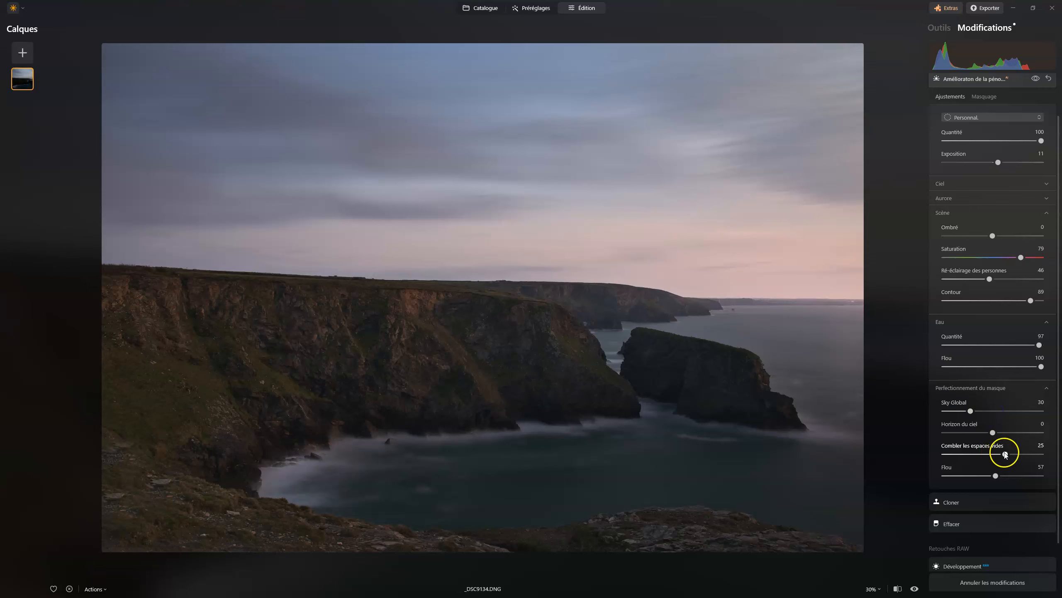
left_click(996, 476)
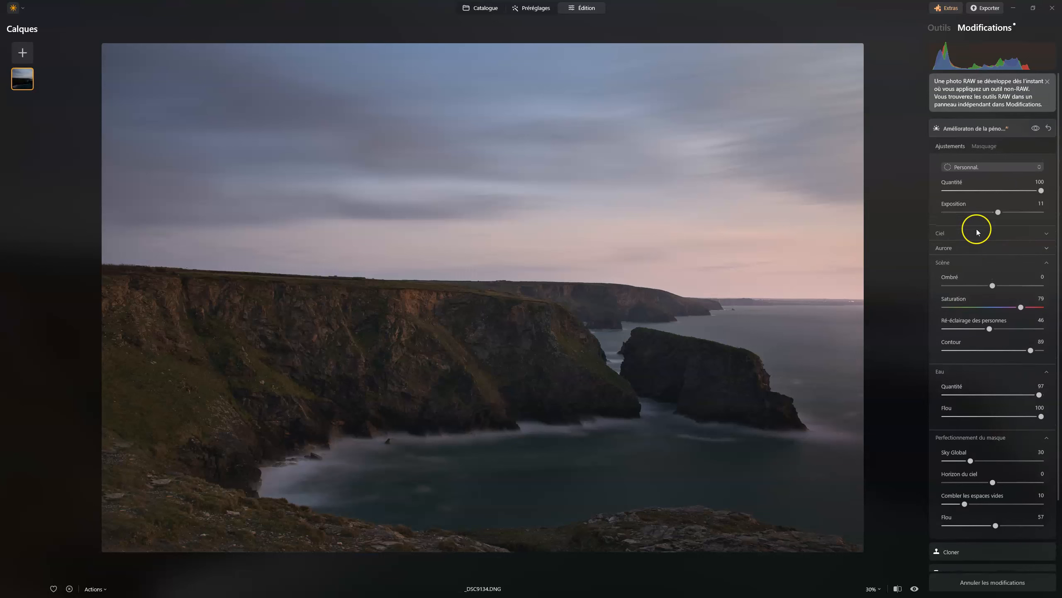
- Expand the Ciel and Aurore settings and look over the masking options of Amélioration de la pénombre
left_click(955, 235)
left_click(963, 295)
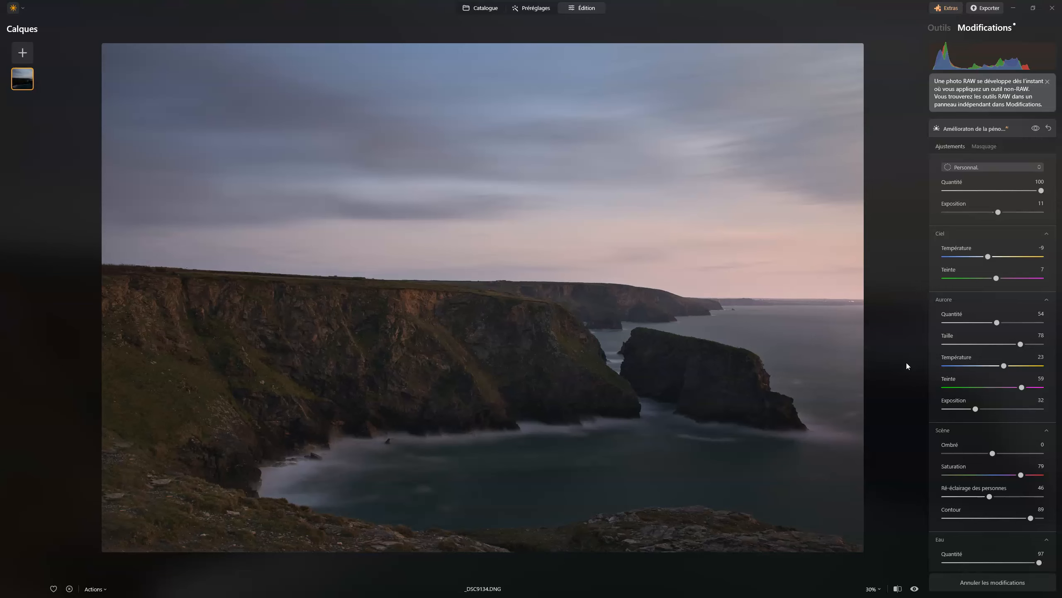
left_click(983, 147)
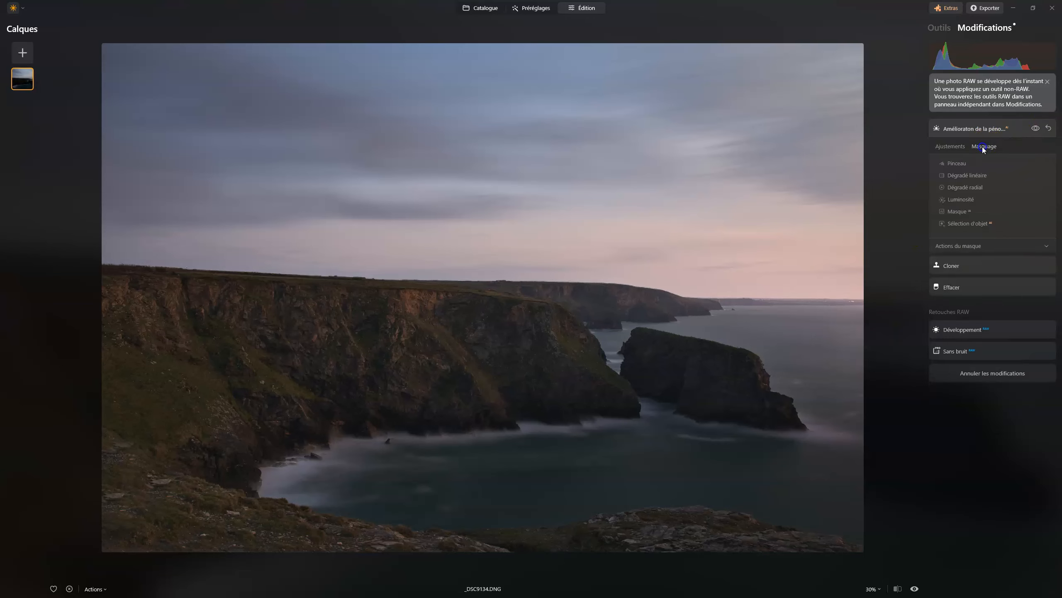
left_click(957, 148)
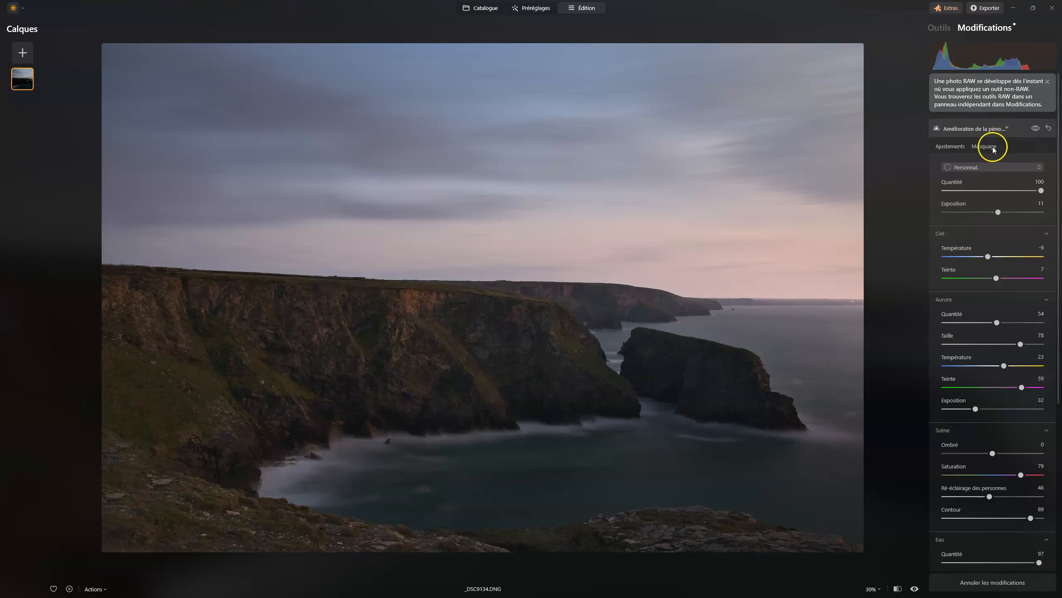
left_click(984, 147)
left_click(951, 147)
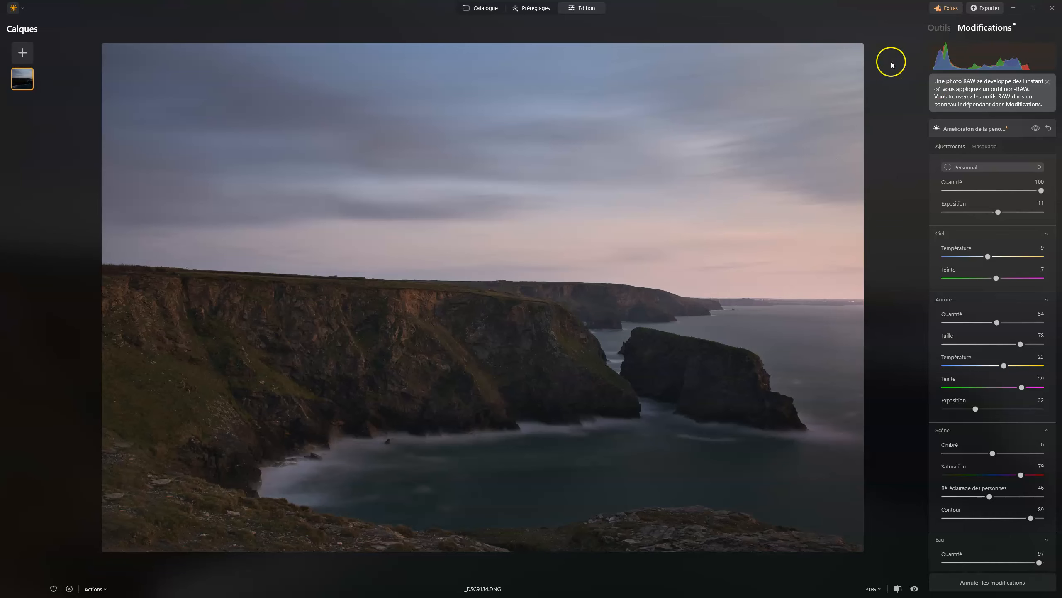
- Compare the photo repeatedly with and without the Amélioration de la pénombre effect
left_click(1035, 129)
left_click(1035, 128)
left_click(1035, 129)
left_click(1036, 129)
left_click(1036, 129)
left_click(1036, 128)
left_click(1036, 128)
left_click(1036, 128)
left_click(1036, 128)
left_click(1037, 128)
- Set the overall Quantité to 49 and Exposition to -12, and the Aurore Quantité to 86, Taille to 70 and Exposition to 39
mouse_move(997, 210)
left_mouse_down()
mouse_move(1013, 212)
mouse_move(985, 208)
left_mouse_up()
left_click_drag(1041, 190, 986, 214)
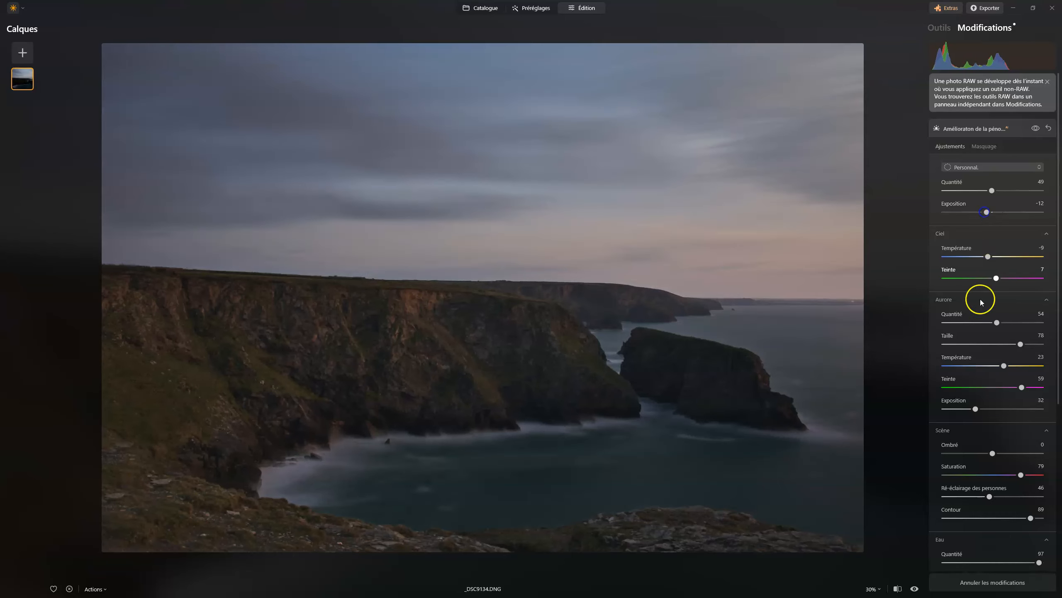
left_click(998, 323)
mouse_move(999, 324)
left_mouse_down()
mouse_move(1028, 324)
mouse_move(1019, 344)
mouse_move(958, 344)
mouse_move(1003, 344)
left_mouse_up()
left_click(1021, 345)
mouse_move(975, 409)
left_mouse_down()
mouse_move(1013, 410)
mouse_move(983, 410)
left_mouse_up()
left_click(1003, 345)
left_click_drag(1002, 345, 1013, 345)
left_click(1028, 322)
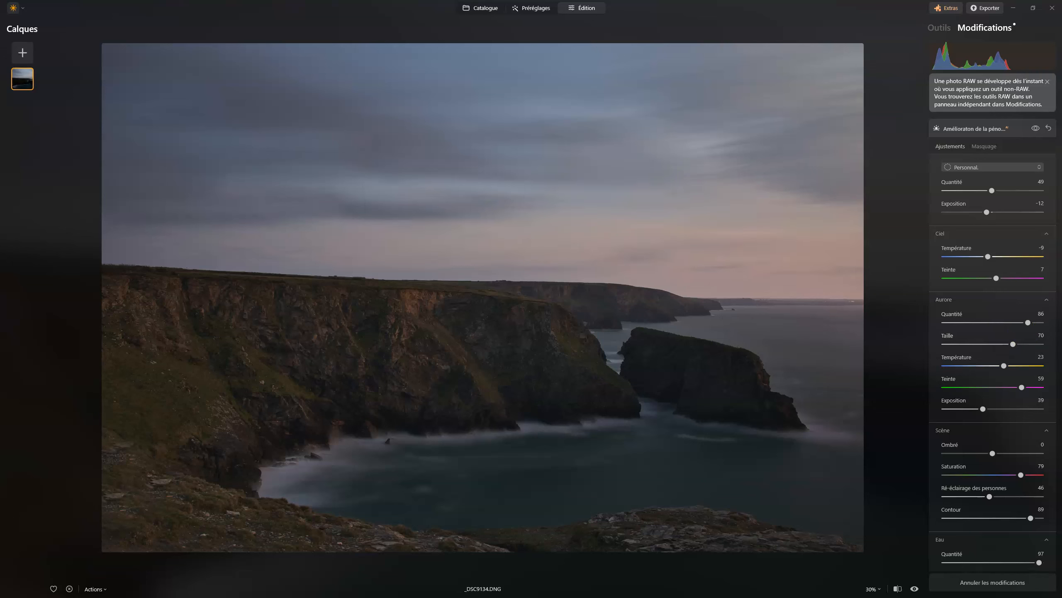
- Set the overall Exposition to 44, compare the photo with and without the effect, and set Quantité to 24
left_click_drag(986, 212, 1014, 212)
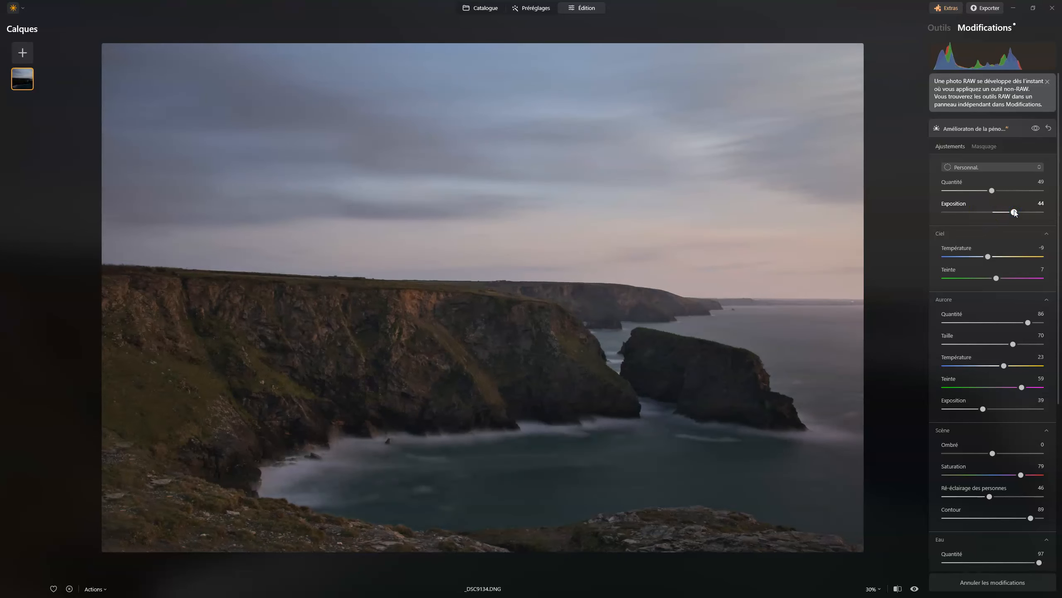
left_click(1037, 130)
left_click(1037, 130)
left_click(1037, 130)
left_click(1036, 130)
left_click_drag(992, 191, 969, 190)
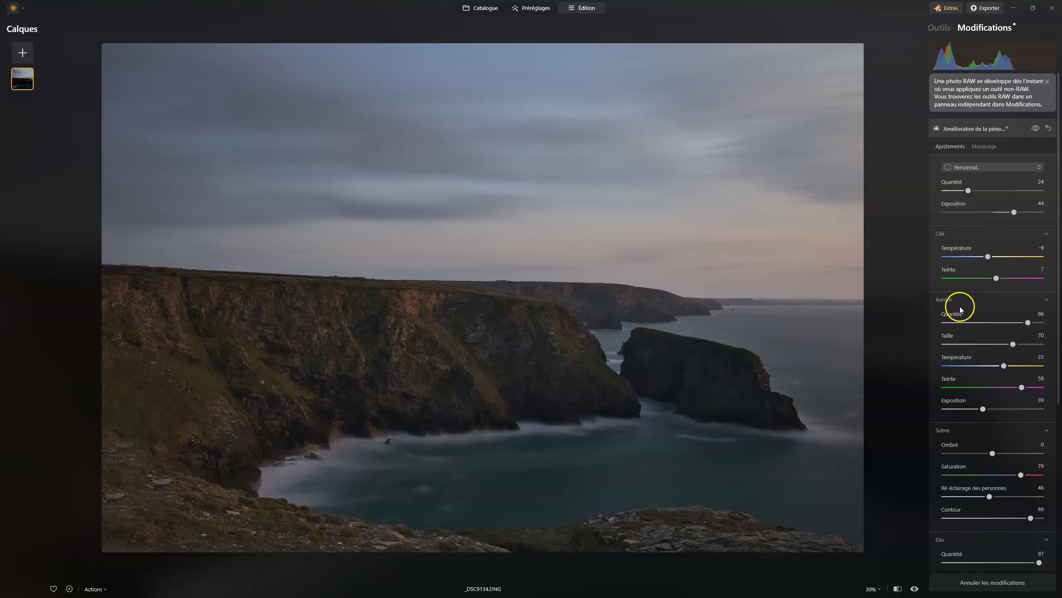
- Raise the midpoint of the tone curve slightly in the RAW Développement settings to brighten the midtones
scroll(974, 312, "down", 5)
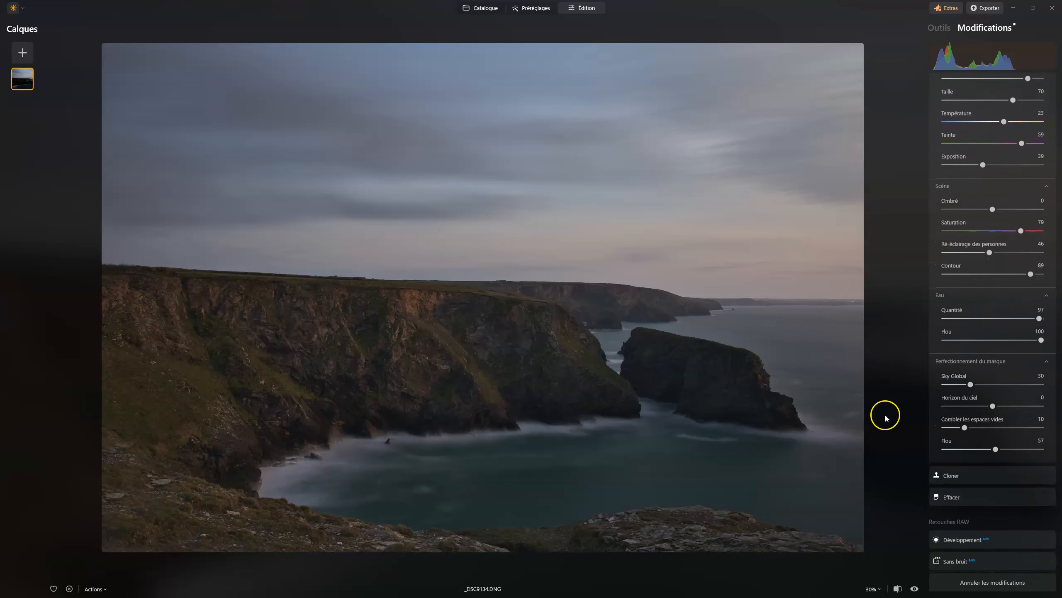
left_click(990, 541)
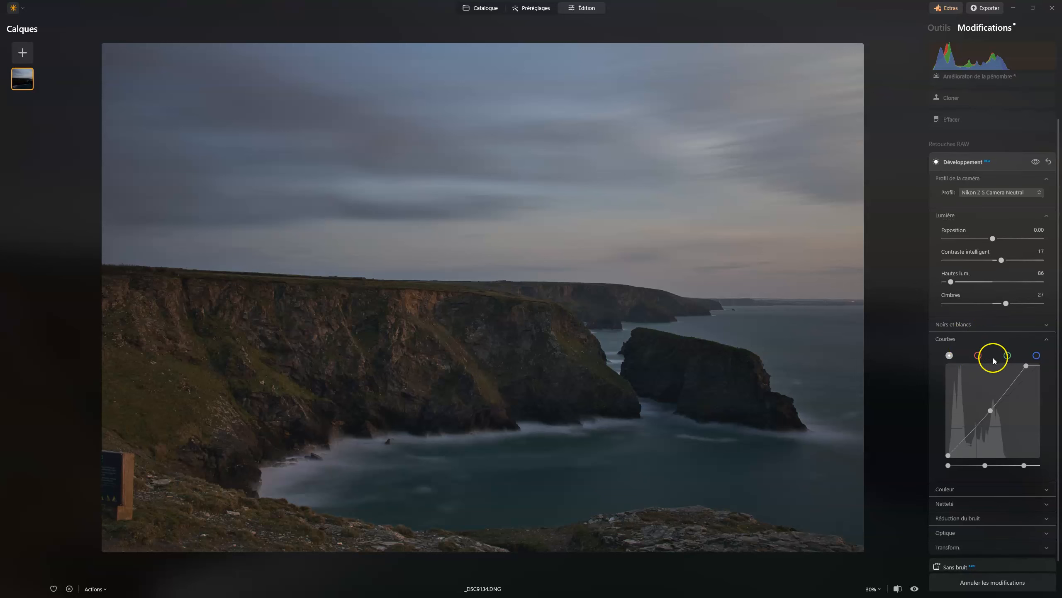
left_click(990, 412)
left_click_drag(990, 412, 987, 409)
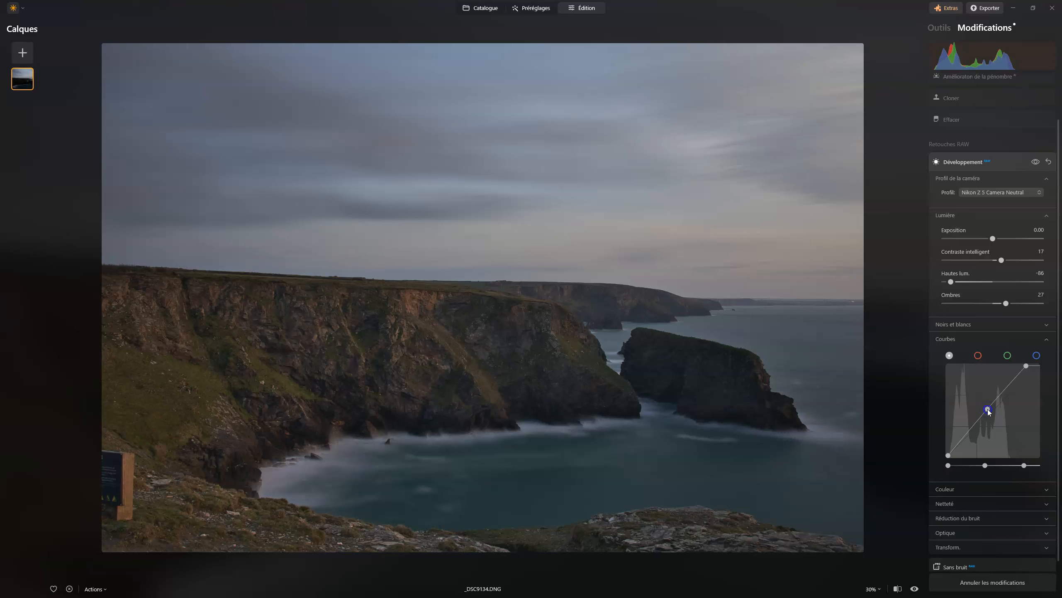
left_click(1000, 246)
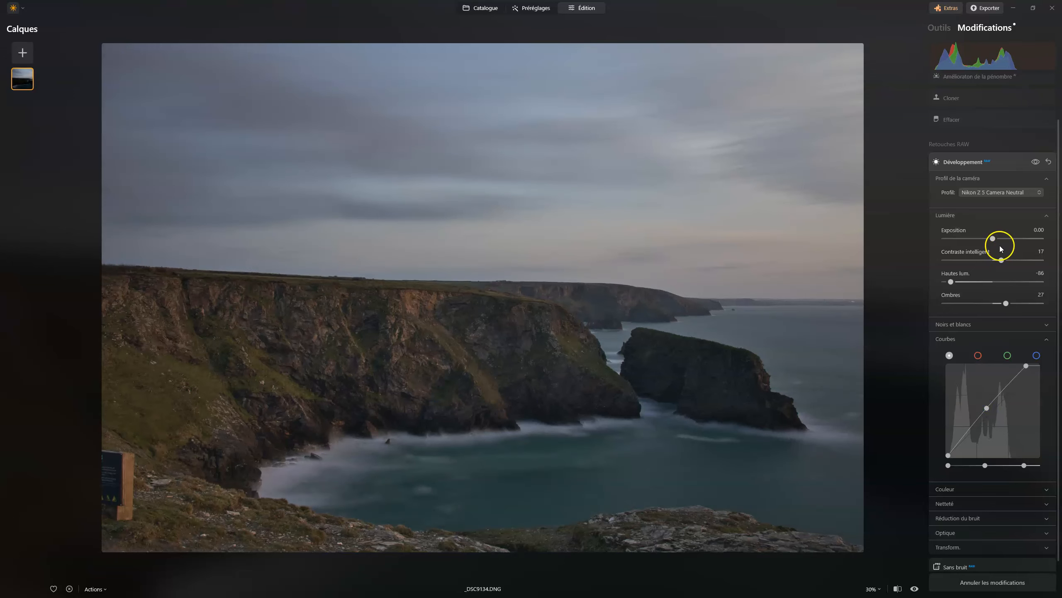
- Set the Amélioration de la pénombre Quantité to 29 and Exposition to -38, comparing the photo with and without the effect
left_click(961, 147)
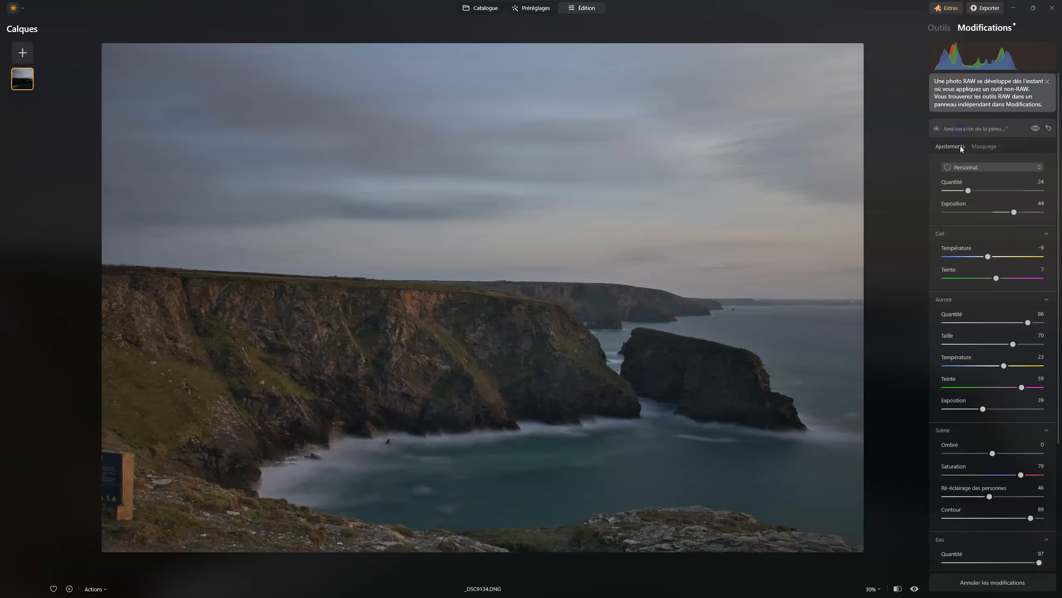
scroll(962, 148, "down", 1)
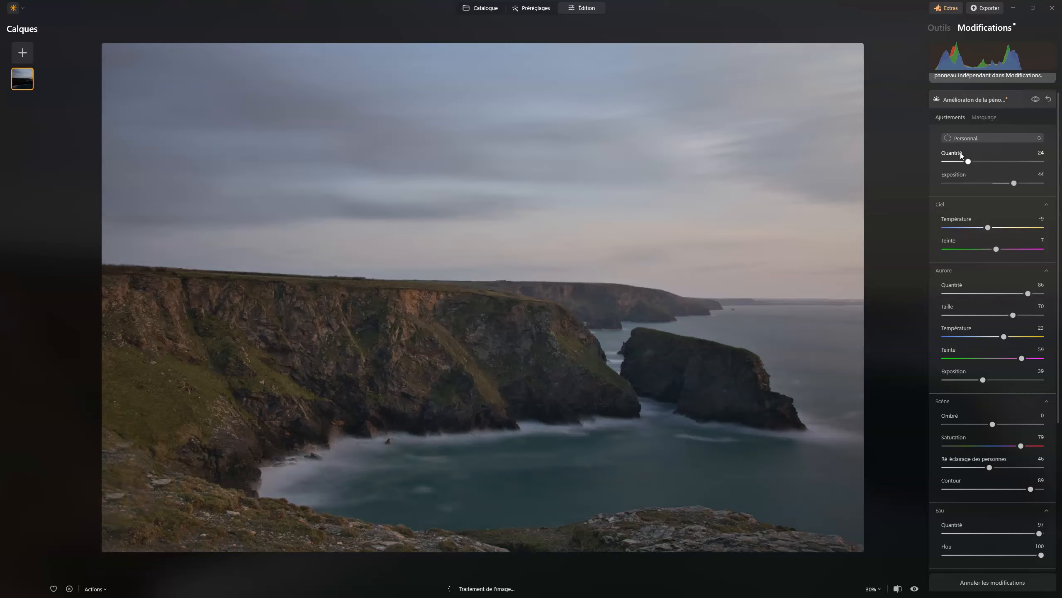
left_click(1036, 99)
left_click(1036, 99)
left_click(1037, 99)
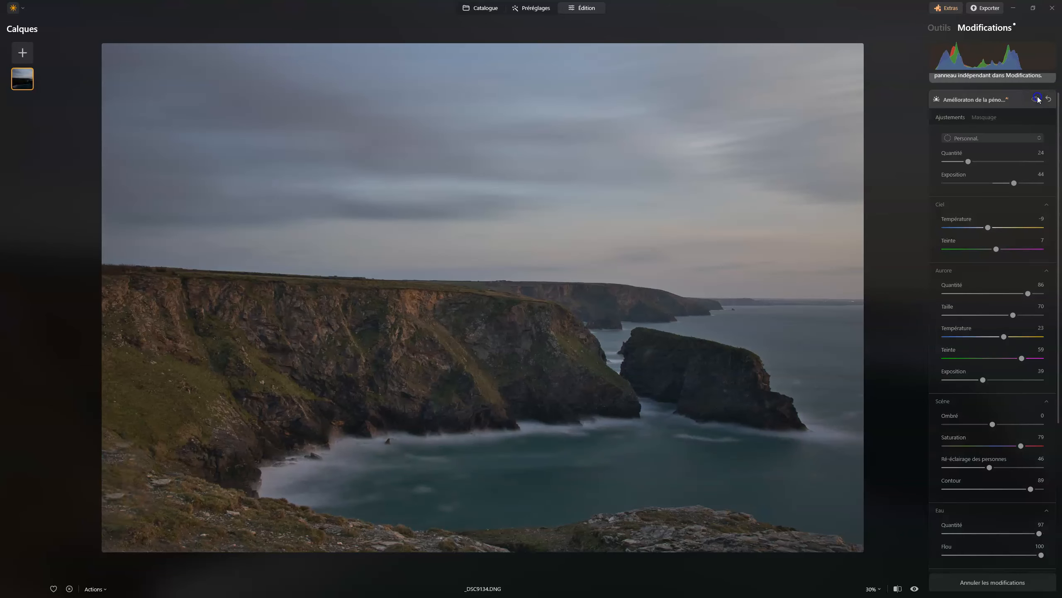
mouse_move(966, 161)
left_mouse_down()
mouse_move(1015, 183)
mouse_move(973, 183)
mouse_move(930, 162)
mouse_move(953, 164)
left_mouse_up()
left_click(1035, 99)
left_click(1034, 99)
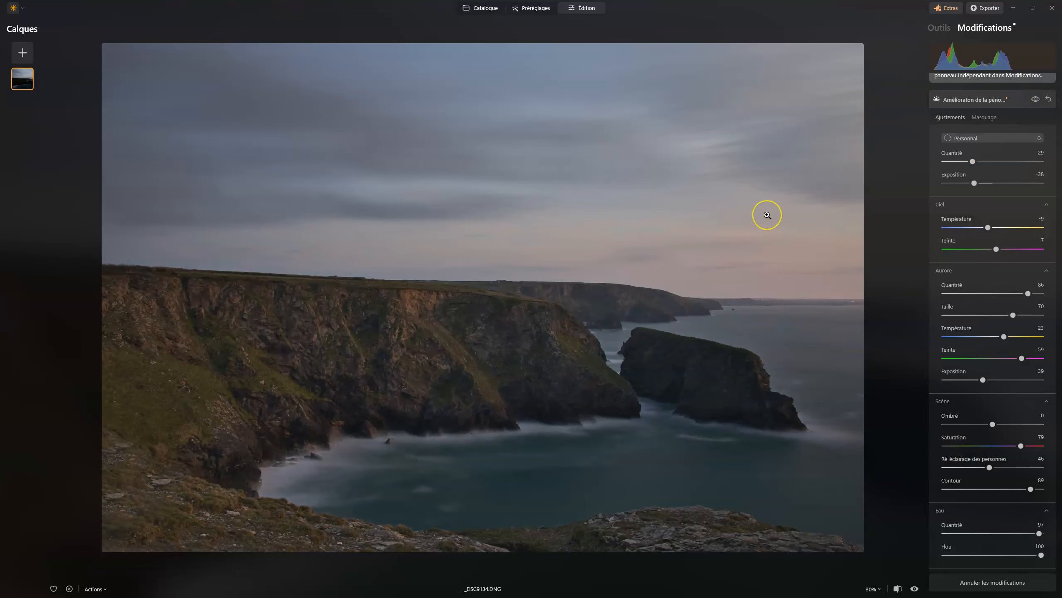